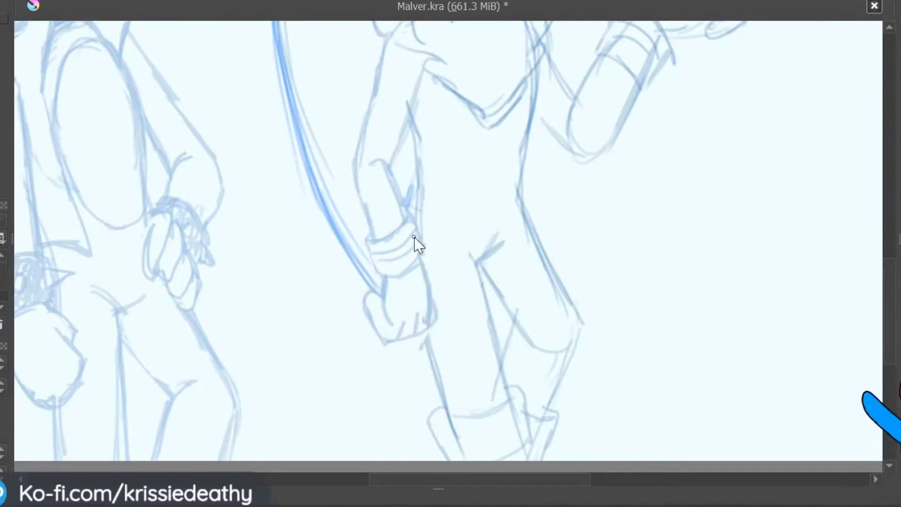
Step: Sketch banded cuffs around both ankles of the pointing character
left_click_drag(572, 406, 563, 418)
key("ctrl+z")
mouse_move(443, 415)
left_mouse_down()
mouse_move(528, 436)
mouse_move(477, 446)
mouse_move(537, 435)
left_mouse_up()
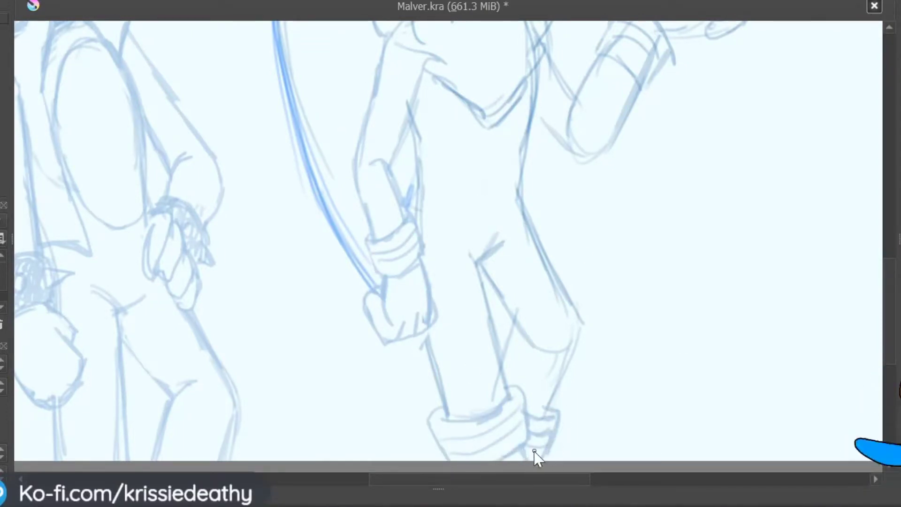
key("ctrl+z")
Step: Redraw the pointing character's head quills as longer, sharper spikes with clean tips
mouse_move(518, 145)
left_mouse_down()
mouse_move(572, 310)
mouse_move(550, 406)
left_mouse_up()
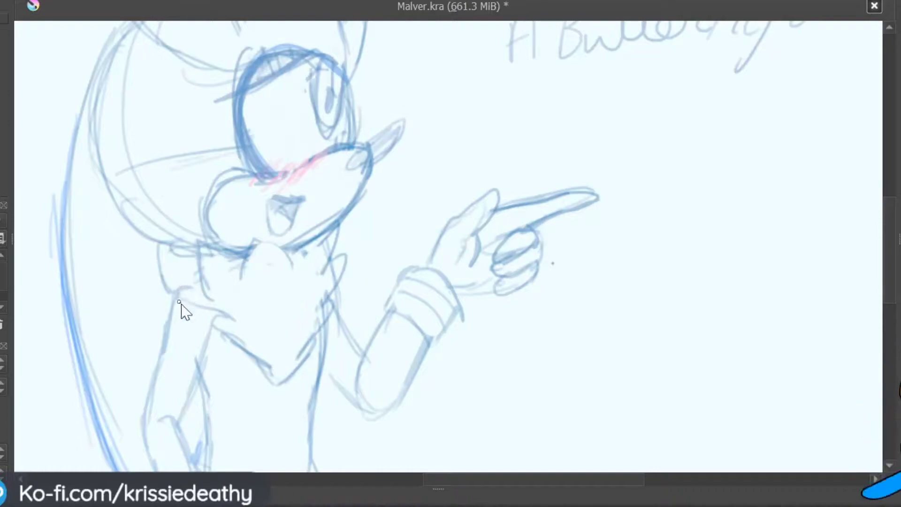
scroll(318, 206, "up", 5)
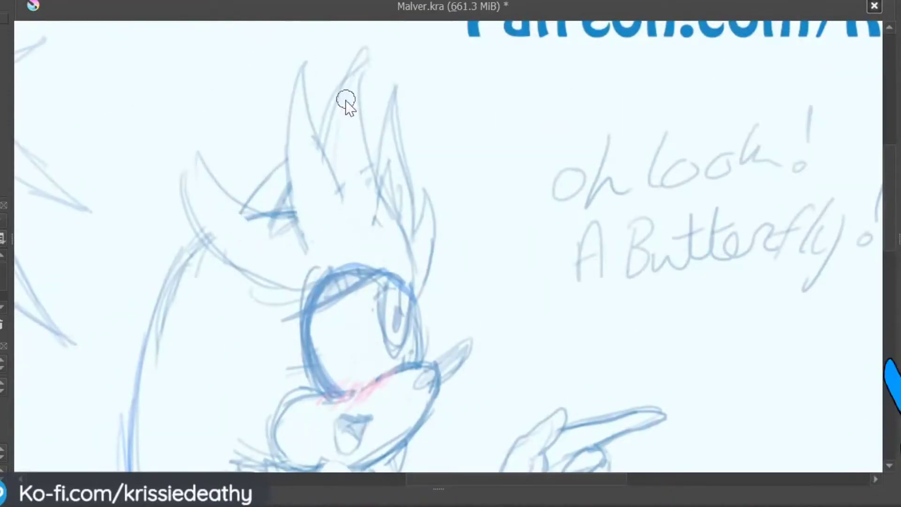
left_click_drag(301, 155, 309, 62)
left_click_drag(375, 40, 380, 179)
left_click_drag(401, 82, 429, 274)
left_click_drag(292, 208, 327, 231)
left_click_drag(189, 138, 261, 279)
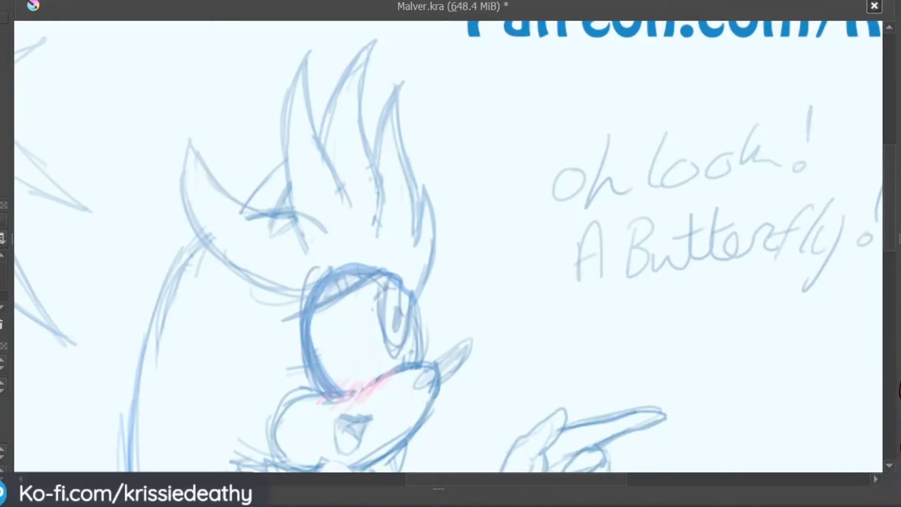
Step: Darken the pupil and eyelid lines of the pointing character's eye, and save the drawing
mouse_move(394, 347)
left_mouse_down()
mouse_move(398, 308)
mouse_move(391, 371)
mouse_move(387, 276)
mouse_move(397, 328)
left_mouse_up()
left_click_drag(345, 293, 317, 312)
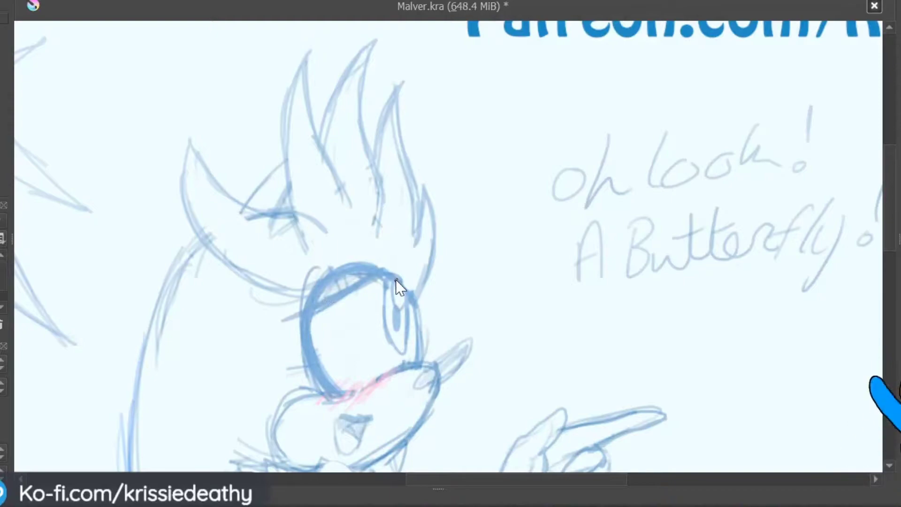
key("ctrl+s")
Step: Erase the butterfly speech bubble, redraw the other character's eye closed in laughter, and letter the laugh beside its head
key("2")
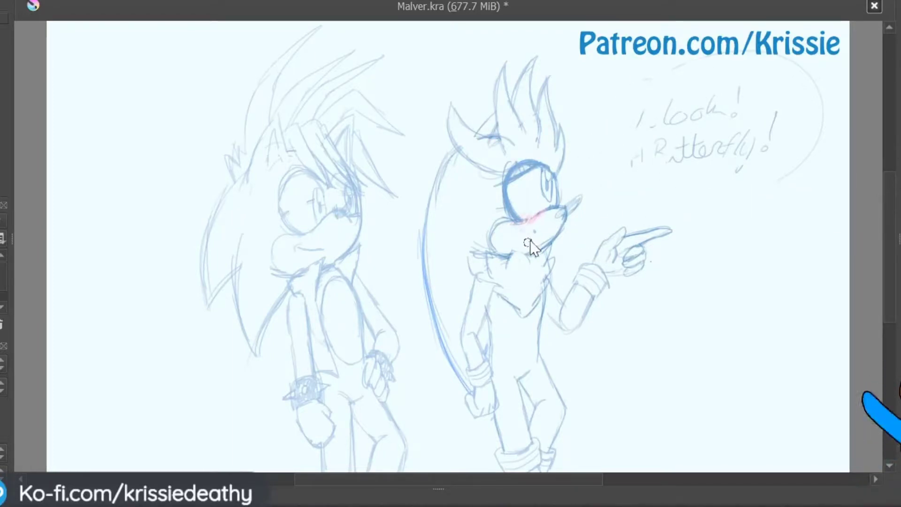
mouse_move(666, 108)
left_mouse_down()
mouse_move(703, 111)
mouse_move(769, 150)
left_mouse_up()
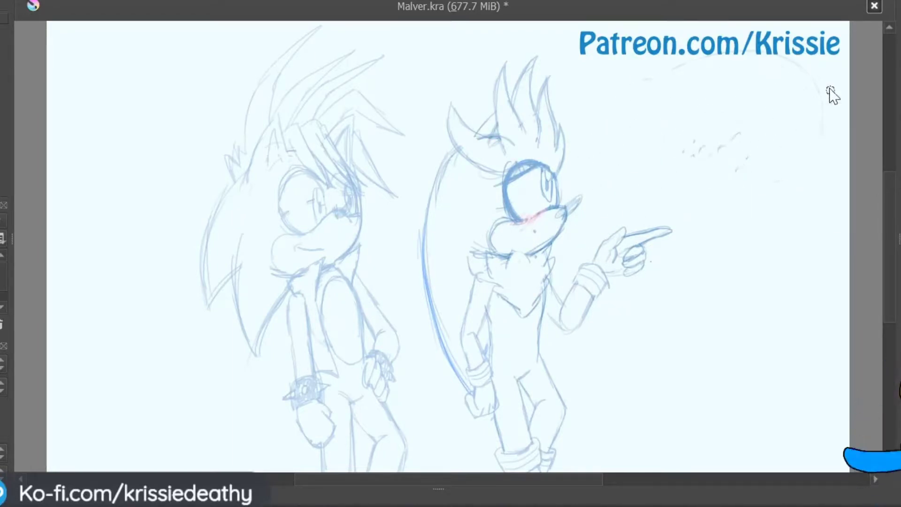
mouse_move(350, 219)
left_mouse_down()
mouse_move(305, 226)
mouse_move(331, 196)
left_mouse_up()
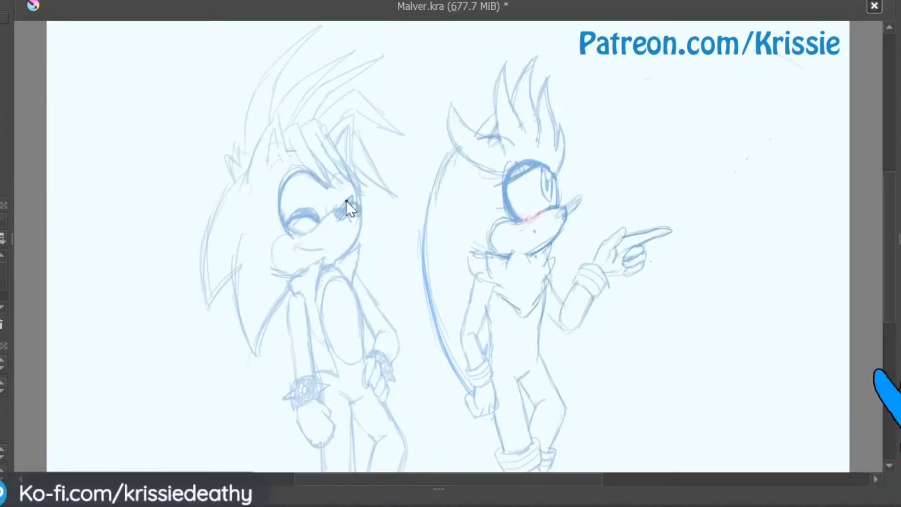
left_click_drag(117, 146, 160, 165)
Step: Redraw the right-hand character's eye half-lidded and erase both of its old arms
mouse_move(543, 132)
left_mouse_down()
mouse_move(547, 197)
mouse_move(546, 158)
left_mouse_up()
left_click_drag(540, 193, 527, 201)
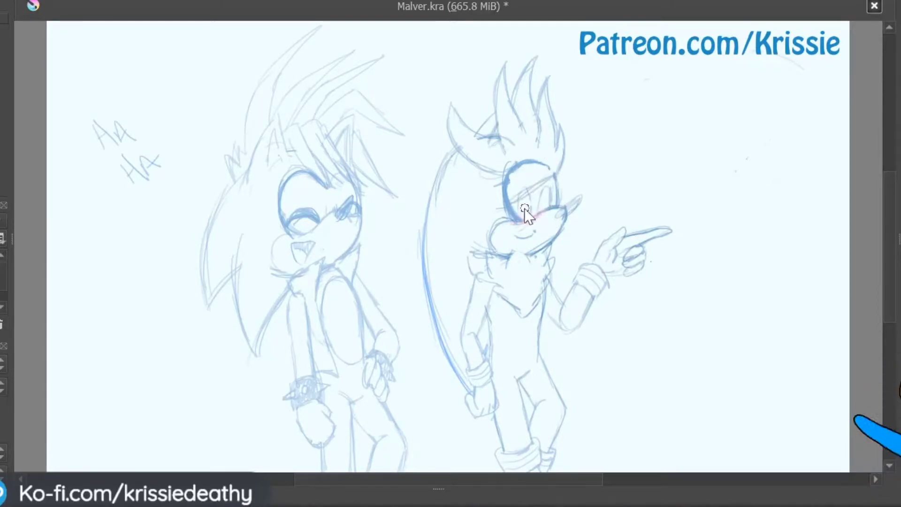
mouse_move(621, 201)
left_mouse_down()
mouse_move(573, 311)
mouse_move(608, 287)
mouse_move(602, 269)
mouse_move(560, 286)
mouse_move(472, 360)
mouse_move(474, 398)
left_mouse_up()
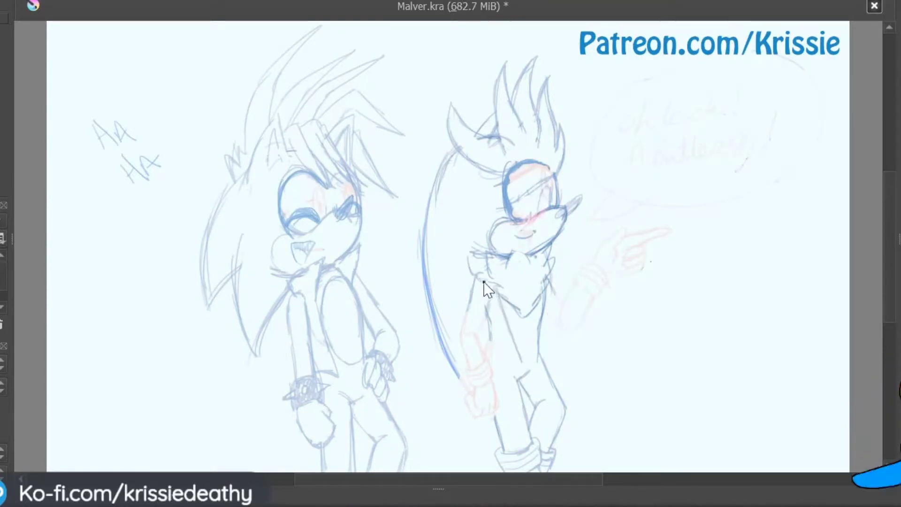
Step: Sketch new arms crossing in front of the right-hand character's torso
left_click_drag(484, 282, 506, 449)
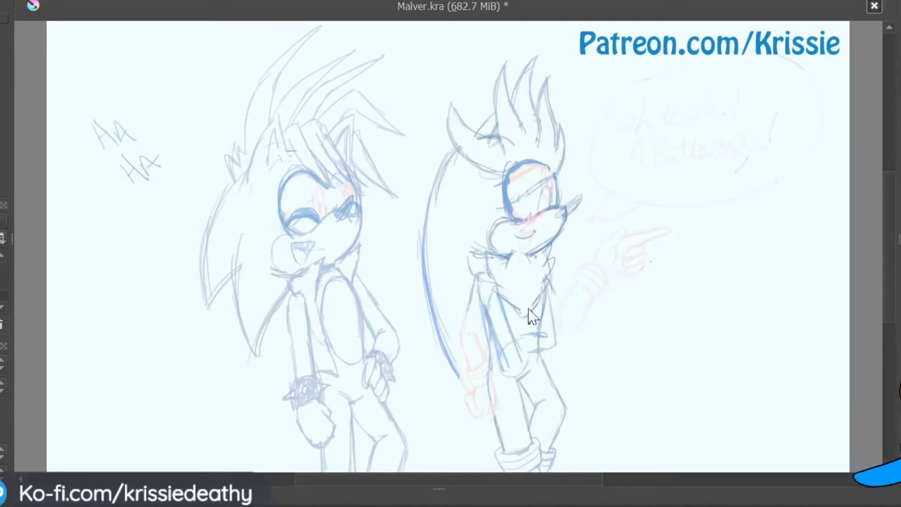
scroll(553, 324, "up", 5)
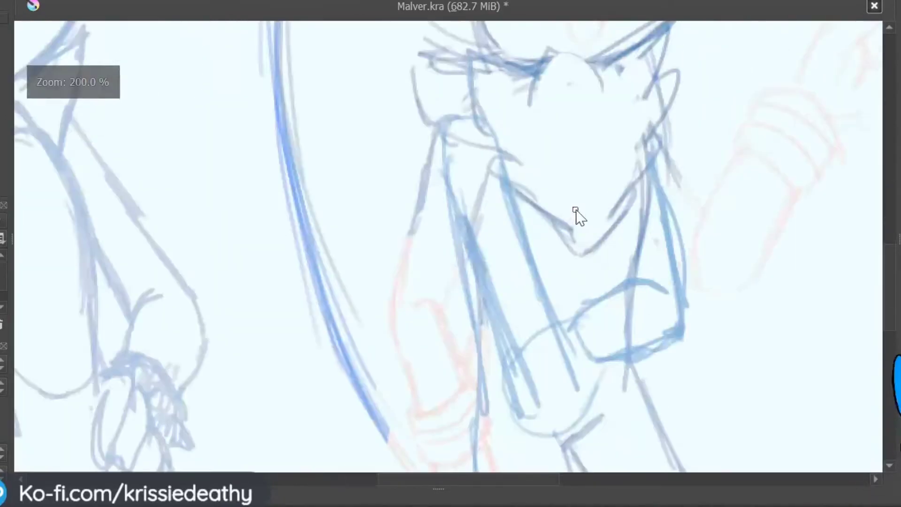
left_click_drag(527, 372, 483, 167)
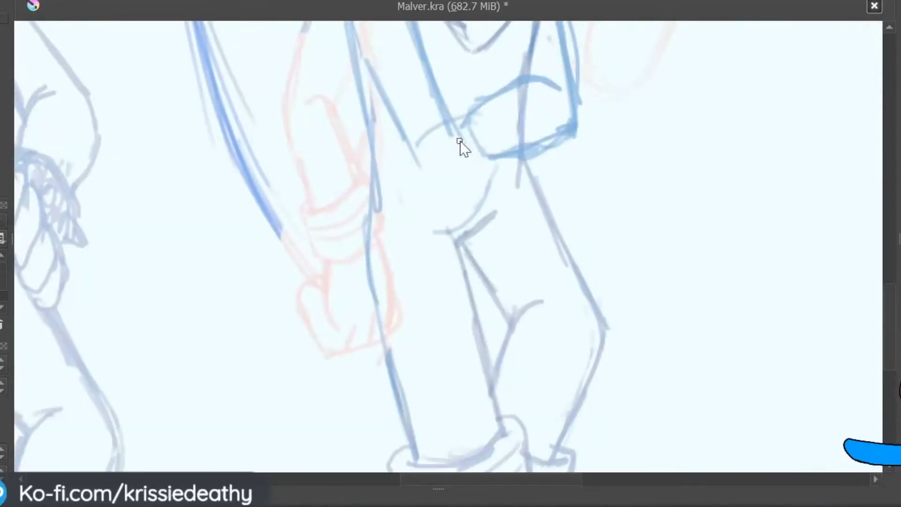
Step: Sketch the end of the lowered forearm and a banded cuff around its wrist
mouse_move(429, 149)
left_mouse_down()
mouse_move(453, 151)
mouse_move(464, 193)
mouse_move(512, 284)
left_mouse_up()
mouse_move(467, 205)
left_mouse_down()
mouse_move(474, 232)
mouse_move(493, 232)
mouse_move(473, 257)
left_mouse_up()
left_click_drag(485, 136, 488, 255)
mouse_move(439, 237)
left_mouse_down()
mouse_move(501, 237)
mouse_move(468, 301)
mouse_move(497, 357)
left_mouse_up()
left_click_drag(512, 235, 535, 328)
mouse_move(453, 263)
left_mouse_down()
mouse_move(504, 213)
mouse_move(474, 233)
mouse_move(497, 188)
left_mouse_up()
mouse_move(434, 242)
left_mouse_down()
mouse_move(469, 274)
mouse_move(513, 220)
left_mouse_up()
Step: Sketch the lowered hand below the cuff with its thumb and curled fingers
mouse_move(516, 249)
left_mouse_down()
mouse_move(525, 290)
mouse_move(493, 328)
mouse_move(551, 312)
left_mouse_up()
left_click_drag(551, 312, 513, 357)
left_click_drag(473, 274, 491, 324)
left_click_drag(469, 324, 512, 361)
left_click_drag(533, 302, 514, 351)
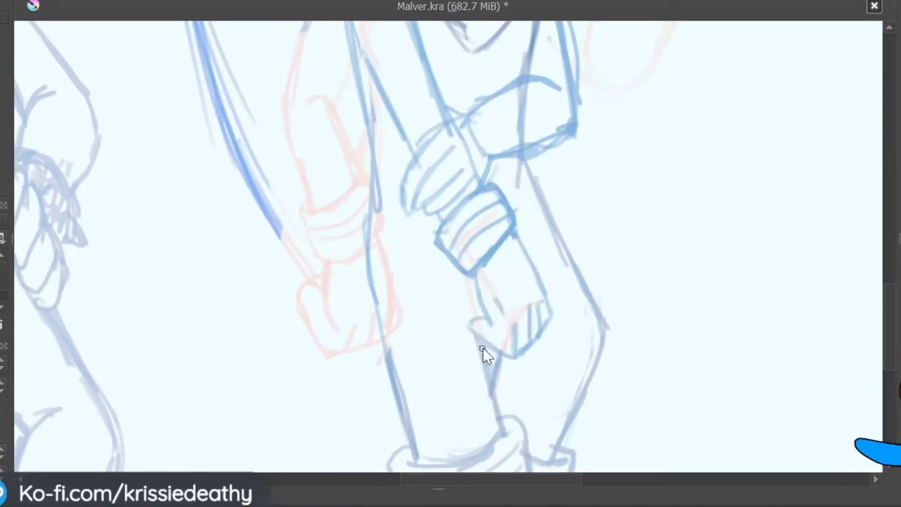
Step: Sketch the bent arm's striped cuff and its hand gripping the lowered forearm
left_click_drag(527, 112, 569, 267)
mouse_move(504, 286)
left_mouse_down()
mouse_move(539, 245)
mouse_move(575, 324)
mouse_move(619, 303)
left_mouse_up()
mouse_move(611, 145)
left_mouse_down()
mouse_move(619, 305)
mouse_move(579, 319)
left_mouse_up()
mouse_move(556, 256)
left_mouse_down()
mouse_move(598, 229)
mouse_move(599, 248)
mouse_move(523, 280)
mouse_move(483, 330)
mouse_move(533, 256)
mouse_move(576, 311)
mouse_move(573, 330)
mouse_move(541, 292)
mouse_move(502, 288)
mouse_move(455, 340)
mouse_move(465, 387)
left_mouse_up()
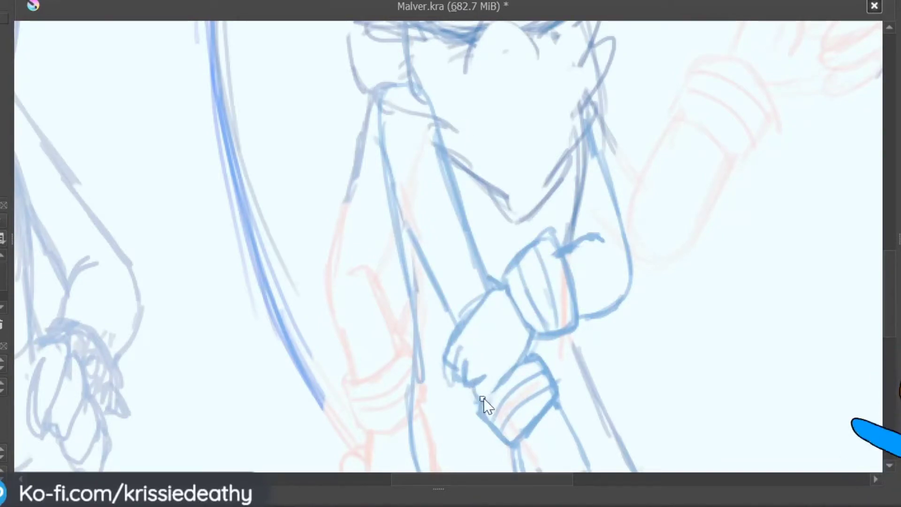
Step: Erase and redraw the gripping hand's outline, and sketch the tail and the tip of the long back quill
left_click_drag(488, 295, 441, 380)
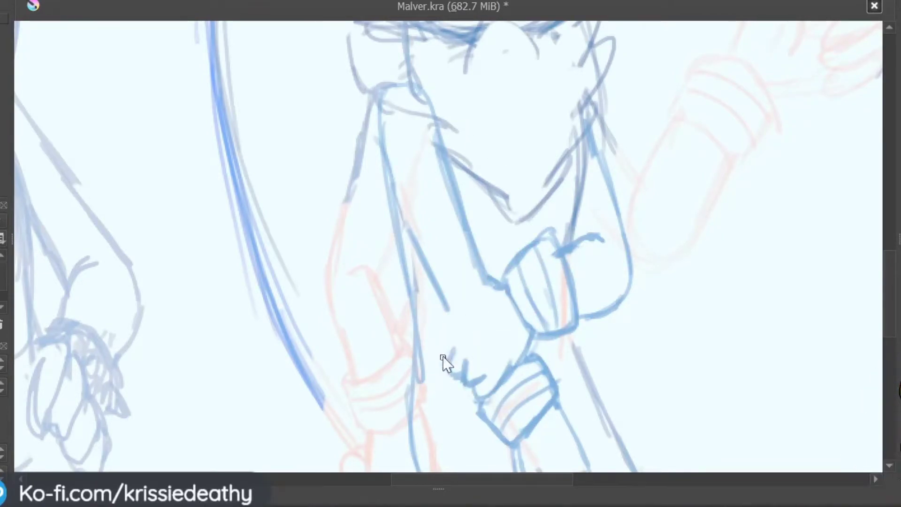
left_click_drag(497, 282, 443, 344)
mouse_move(384, 434)
left_mouse_down()
mouse_move(441, 415)
mouse_move(441, 308)
left_mouse_up()
left_click_drag(369, 261, 425, 340)
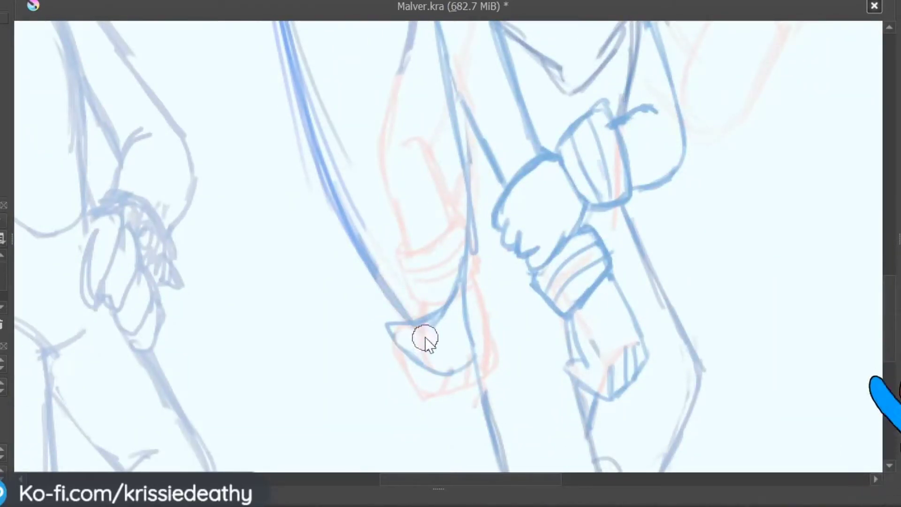
Step: Refine the shoulder line and redraw the iris and pupil beneath the half-closed eyelid
scroll(448, 246, "down", 5)
scroll(370, 276, "up", 5)
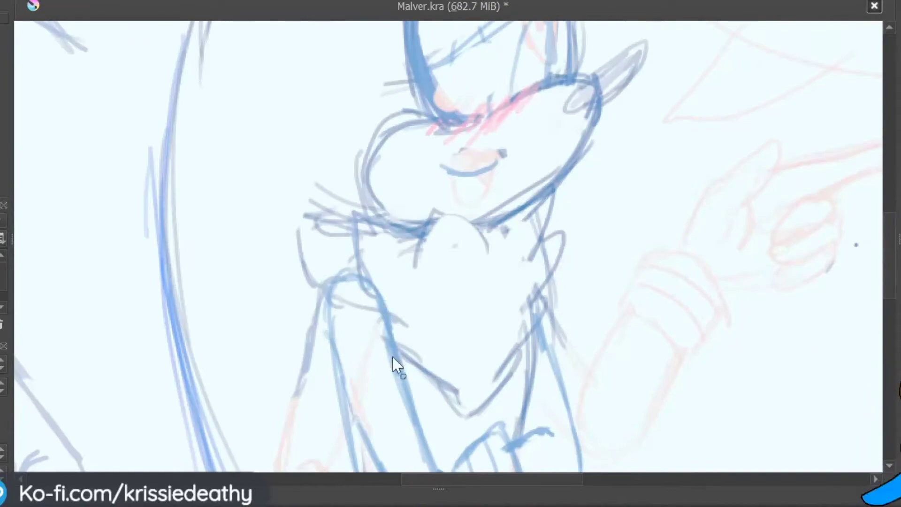
left_click_drag(369, 273, 299, 432)
left_click_drag(450, 160, 356, 242)
left_click_drag(465, 186, 463, 206)
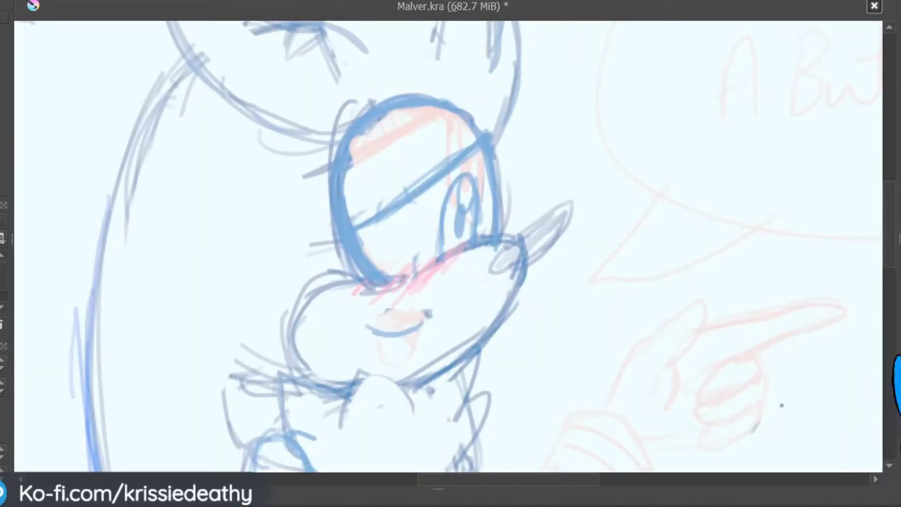
Step: Hatch a pink blush across the muzzle, and redraw the smile and shaded nose
mouse_move(352, 296)
left_mouse_down()
mouse_move(472, 252)
mouse_move(469, 241)
left_mouse_up()
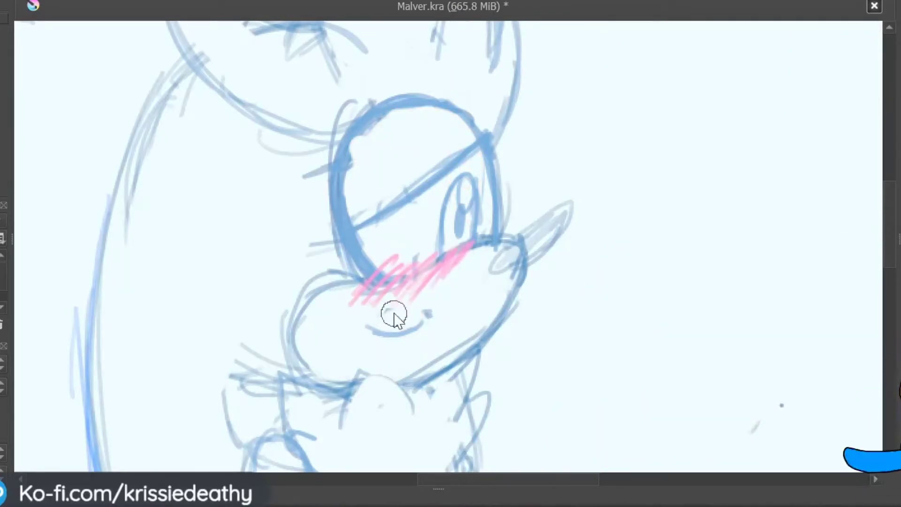
left_click_drag(357, 320, 420, 327)
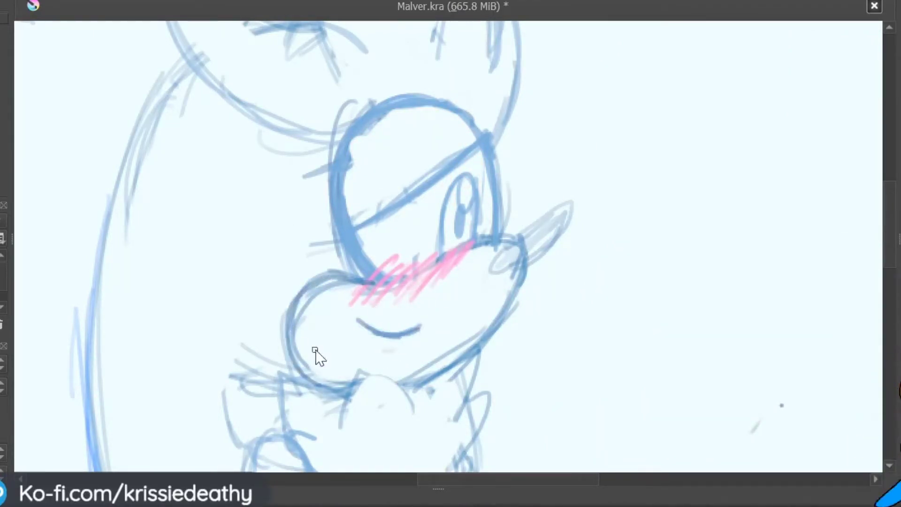
left_click_drag(509, 255, 543, 226)
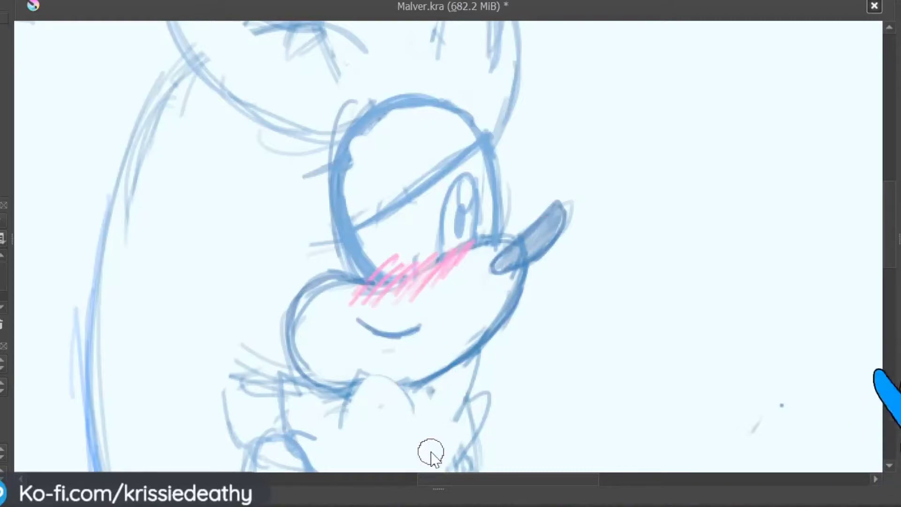
Step: Pick a black inking brush and ink the bridge of the muzzle on the "Focused" sketch
key("2")
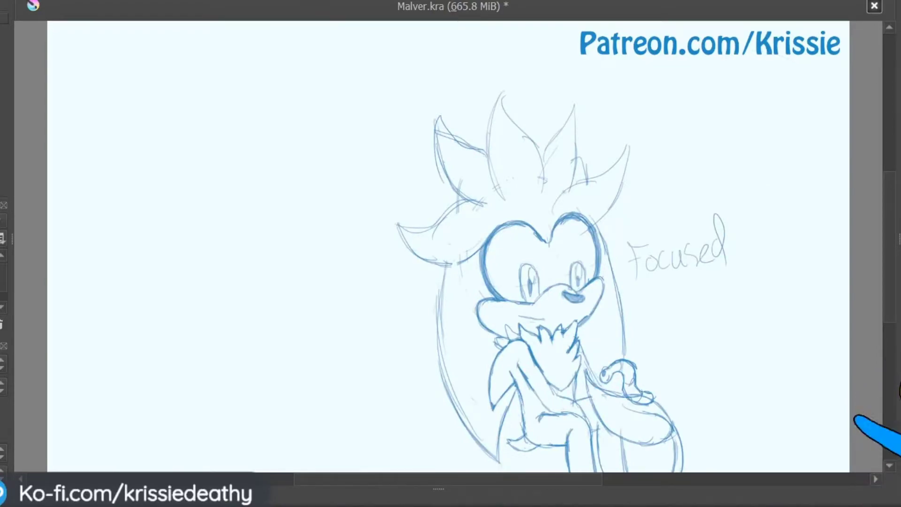
right_click(577, 240)
left_click(592, 222)
scroll(592, 222, "up", 5)
left_click_drag(367, 305, 510, 275)
key("ctrl+z")
mouse_move(368, 305)
left_mouse_down()
mouse_move(432, 250)
mouse_move(511, 276)
mouse_move(394, 270)
mouse_move(511, 275)
left_mouse_up()
key("ctrl+z")
Step: Ink the far cheek from the bridge of the muzzle down to the neck fur
mouse_move(506, 265)
left_mouse_down()
mouse_move(579, 225)
mouse_move(504, 378)
mouse_move(513, 262)
left_mouse_up()
key("ctrl+z")
mouse_move(542, 232)
left_mouse_down()
mouse_move(580, 257)
mouse_move(498, 380)
left_mouse_up()
key("ctrl+z")
key("ctrl+z")
Step: Ink the near cheek and the spiky neck fur beneath the muzzle
left_click_drag(371, 298, 205, 350)
mouse_move(207, 293)
left_mouse_down()
mouse_move(221, 374)
mouse_move(277, 403)
left_mouse_up()
mouse_move(392, 415)
left_mouse_down()
mouse_move(291, 364)
mouse_move(295, 408)
left_mouse_up()
left_click_drag(257, 403, 274, 453)
left_click_drag(429, 415, 500, 376)
left_click_drag(492, 422, 498, 469)
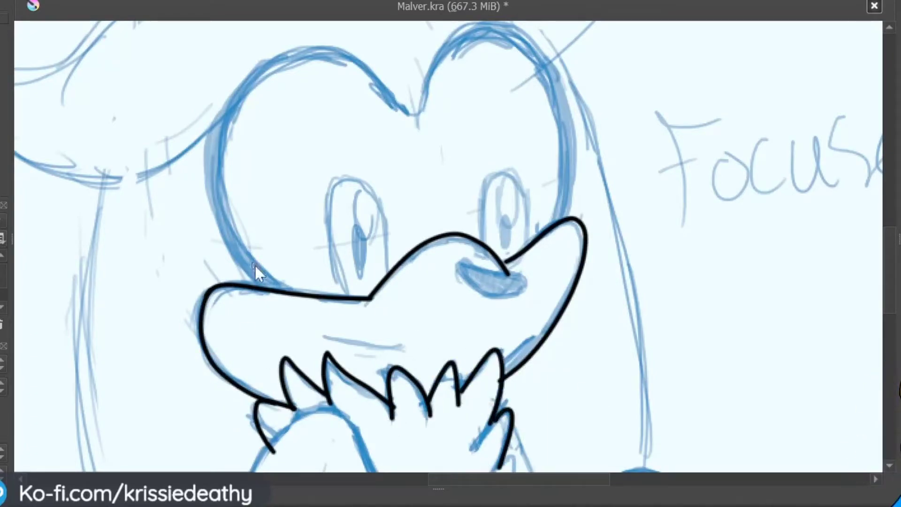
Step: Ink the pointed base of the chest fur, the shoulder and the bent upper arm down to the elbow
scroll(352, 332, "down", 5)
scroll(422, 281, "up", 3)
mouse_move(444, 255)
left_mouse_down()
mouse_move(424, 331)
mouse_move(343, 345)
left_mouse_up()
left_click_drag(177, 298, 168, 422)
mouse_move(265, 204)
left_mouse_down()
mouse_move(162, 366)
mouse_move(368, 380)
left_mouse_up()
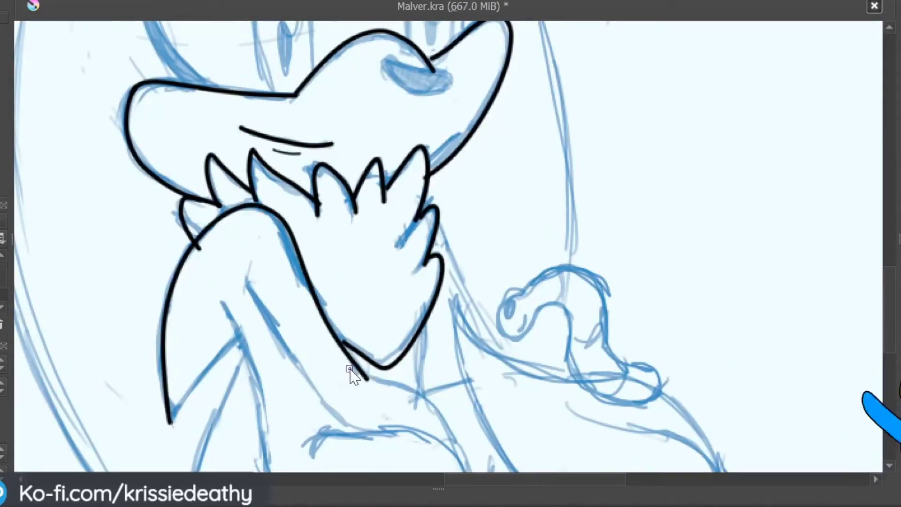
left_click_drag(169, 423, 245, 346)
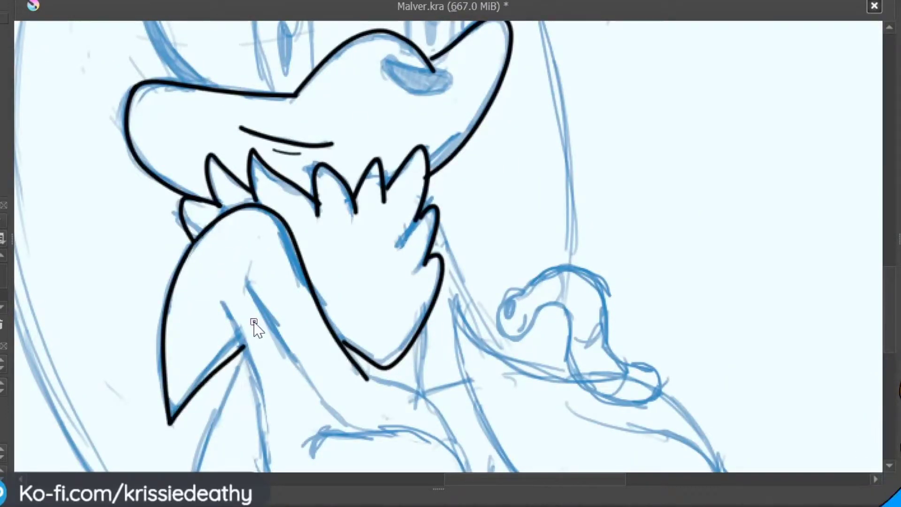
Step: Ink the forearm's upper and lower edges across the lap
scroll(606, 59, "down", 4)
left_click_drag(312, 151, 405, 232)
left_click_drag(192, 72, 310, 208)
Step: Ink the near thigh and lower leg, the back of the torso and the small tail
mouse_move(256, 219)
left_mouse_down()
mouse_move(404, 231)
mouse_move(434, 385)
left_mouse_up()
mouse_move(349, 256)
left_mouse_down()
mouse_move(337, 305)
mouse_move(350, 385)
left_mouse_up()
left_click_drag(169, 79, 218, 258)
left_click_drag(338, 304, 260, 304)
mouse_move(218, 257)
left_mouse_down()
mouse_move(155, 277)
mouse_move(262, 302)
left_mouse_up()
Step: Ink the lower part of the far leg and the curved outlines beside it down to the canvas edge
mouse_move(420, 265)
left_mouse_down()
mouse_move(434, 258)
mouse_move(457, 385)
left_mouse_up()
left_click_drag(515, 282, 539, 385)
mouse_move(661, 270)
left_mouse_down()
mouse_move(674, 345)
mouse_move(664, 384)
left_mouse_up()
mouse_move(468, 62)
left_mouse_down()
mouse_move(451, 69)
mouse_move(539, 174)
mouse_move(608, 152)
mouse_move(666, 244)
mouse_move(693, 385)
left_mouse_up()
Step: Ink the far thigh's upper edge and inner fold, along with the worm resting on it
mouse_move(521, 154)
left_mouse_down()
mouse_move(407, 78)
mouse_move(652, 277)
left_mouse_up()
left_click_drag(529, 181, 664, 269)
key("ctrl+z")
left_click_drag(515, 181, 640, 284)
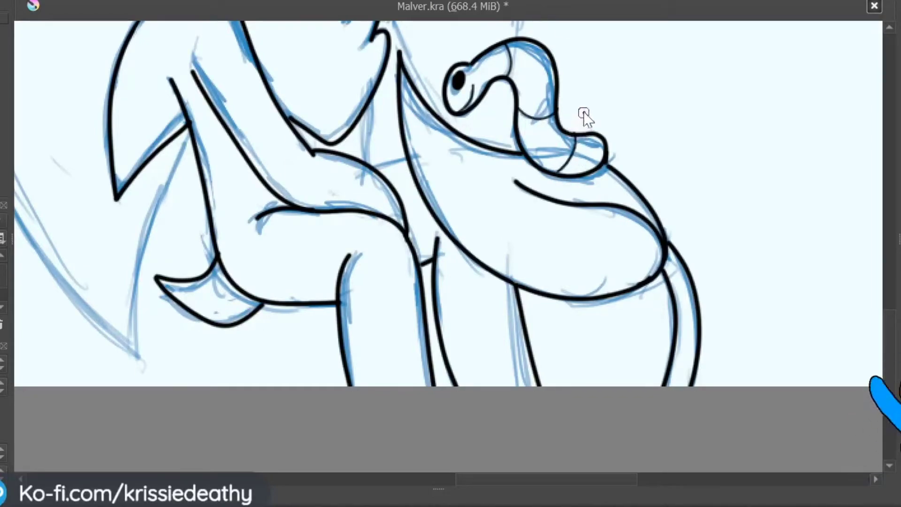
Step: Ink the remaining far-side body lines between the chest fur and the far thigh
scroll(582, 92, "down", 3)
scroll(595, 270, "up", 3)
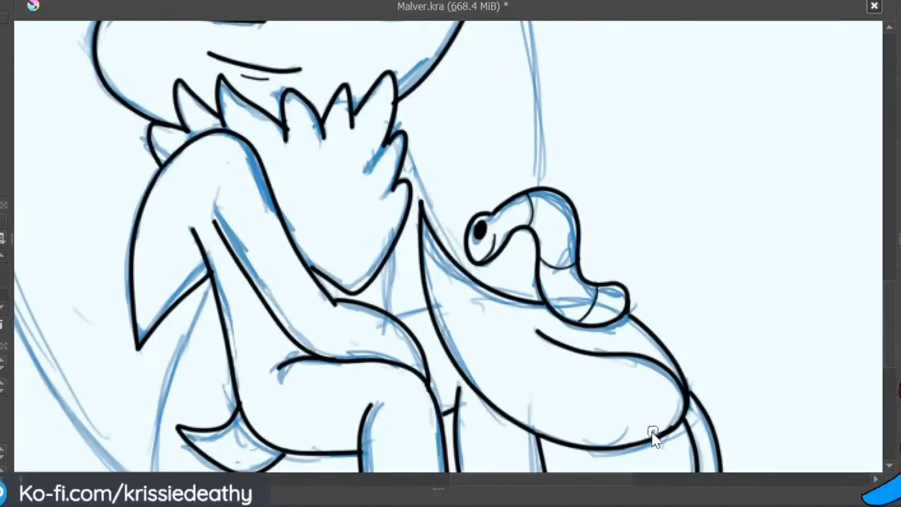
mouse_move(397, 247)
left_mouse_down()
mouse_move(404, 320)
mouse_move(428, 307)
left_mouse_up()
left_click_drag(406, 154, 471, 279)
Step: Ink the thin heart-shaped outline joining both eyes above the muzzle
scroll(471, 279, "down", 3)
scroll(413, 80, "up", 3)
mouse_move(249, 296)
left_mouse_down()
mouse_move(319, 60)
mouse_move(396, 127)
mouse_move(469, 38)
mouse_move(546, 188)
mouse_move(536, 230)
left_mouse_up()
Step: Thicken the outer rims of both eyes, tapering the line toward the dip between them
left_click_drag(536, 86, 552, 201)
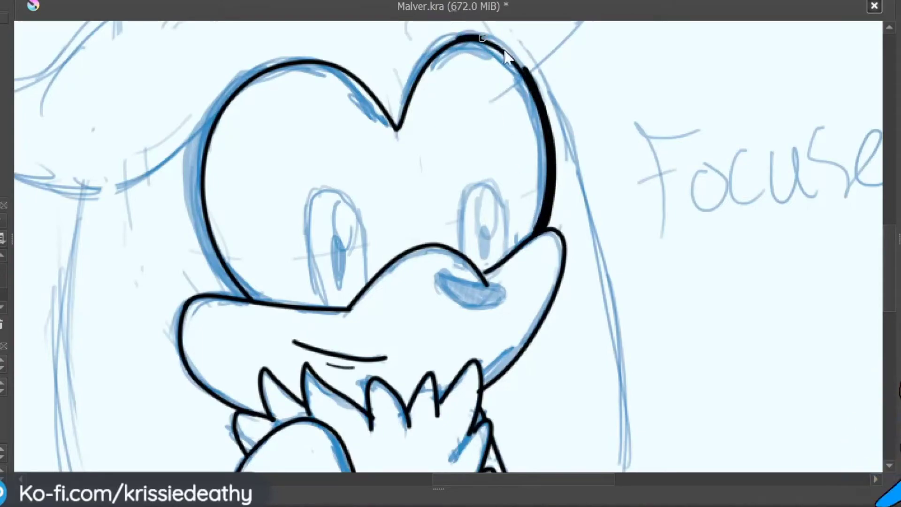
left_click_drag(412, 104, 499, 45)
mouse_move(272, 62)
left_mouse_down()
mouse_move(185, 155)
mouse_move(221, 281)
left_mouse_up()
key("ctrl+z")
mouse_move(238, 87)
left_mouse_down()
mouse_move(199, 203)
mouse_move(233, 297)
mouse_move(291, 66)
mouse_move(234, 93)
mouse_move(202, 150)
mouse_move(215, 273)
left_mouse_up()
left_click_drag(320, 60, 412, 94)
Step: Ink both irises with solid pupils, fill the nose black, and smooth the far eye's thick rim
mouse_move(368, 279)
left_mouse_down()
mouse_move(306, 263)
mouse_move(336, 237)
left_mouse_up()
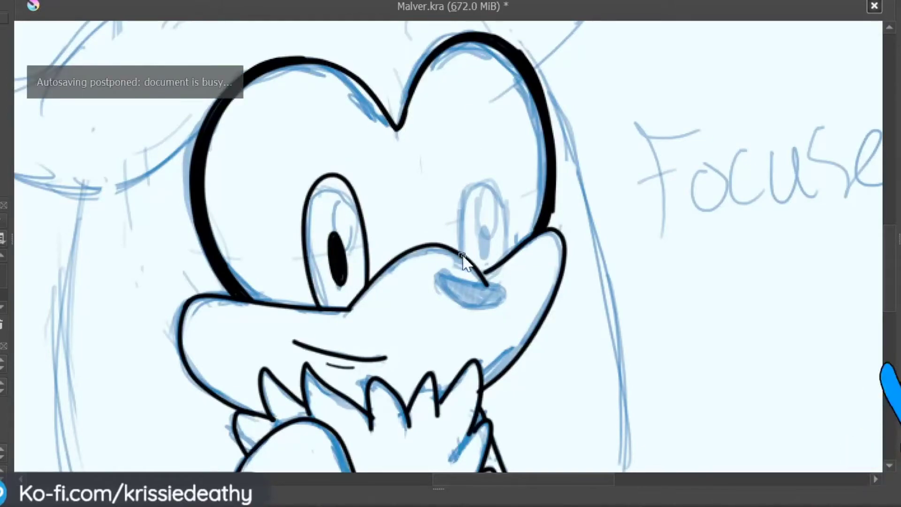
left_click_drag(463, 253, 505, 254)
left_click_drag(436, 276, 504, 295)
key("ctrl+z")
mouse_move(438, 274)
left_mouse_down()
mouse_move(438, 283)
mouse_move(505, 289)
mouse_move(500, 298)
left_mouse_up()
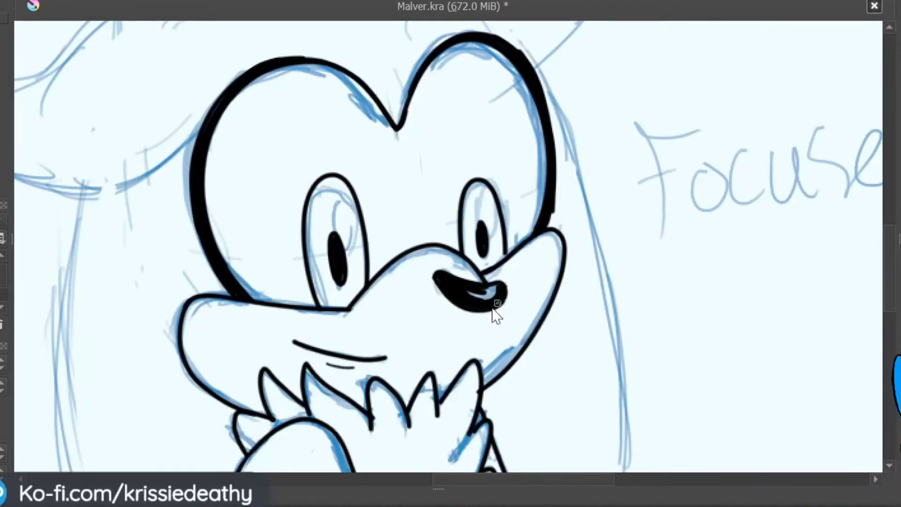
left_click_drag(523, 54, 554, 203)
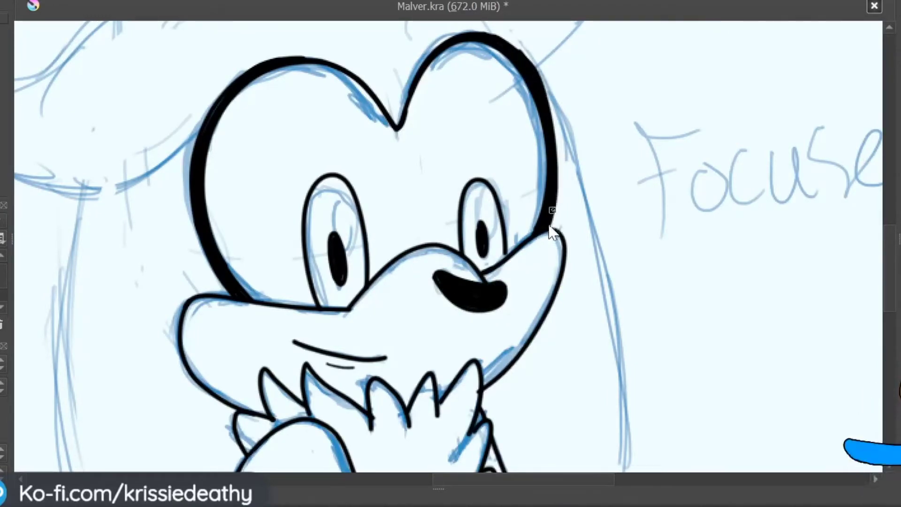
Step: Ink the far side's lowest head quill and the small spike just above it
scroll(564, 123, "up", 6)
scroll(564, 122, "down", 2)
left_click_drag(497, 103, 535, 171)
mouse_move(428, 256)
left_mouse_down()
mouse_move(659, 50)
mouse_move(570, 331)
left_mouse_up()
Step: Ink the near side's lowest head quill, curving from the forehead to its tip and back to the eye
scroll(538, 150, "left", 7)
scroll(538, 151, "down", 2)
mouse_move(538, 151)
left_mouse_down()
mouse_move(272, 201)
mouse_move(382, 237)
left_mouse_up()
key("ctrl+z")
key("ctrl+z")
mouse_move(558, 149)
left_mouse_down()
mouse_move(519, 309)
mouse_move(558, 269)
left_mouse_up()
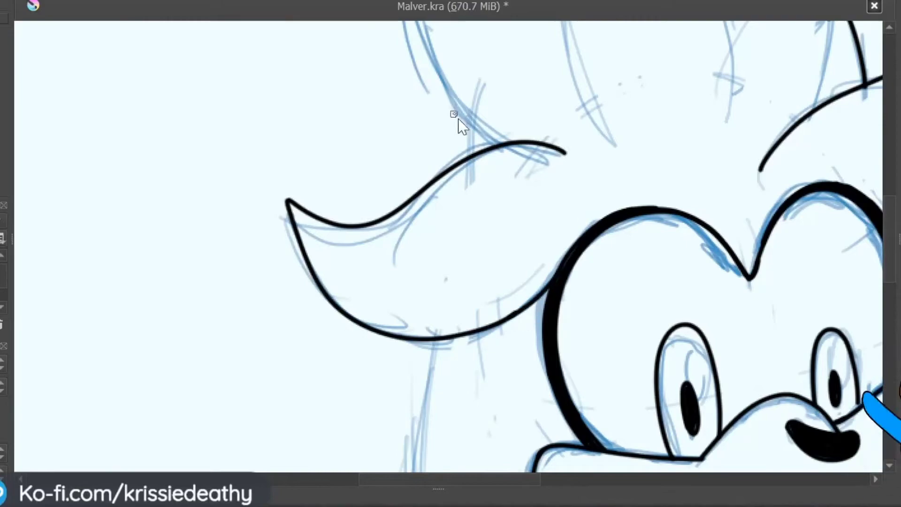
Step: Ink the tall centre quill, the upper near-side quill and the small spike below it
scroll(390, 297, "up", 3)
scroll(390, 297, "right", 1)
left_click_drag(402, 277, 399, 317)
scroll(390, 304, "up", 3)
scroll(391, 304, "right", 3)
left_click_drag(551, 390, 437, 416)
mouse_move(368, 271)
left_mouse_down()
mouse_move(227, 298)
mouse_move(324, 422)
left_mouse_up()
Step: Ink the pointed quill between the tall centre quill and the far side's lowest quill
left_click_drag(549, 270, 639, 382)
key("ctrl+z")
mouse_move(648, 126)
left_mouse_down()
mouse_move(550, 269)
mouse_move(629, 371)
left_mouse_up()
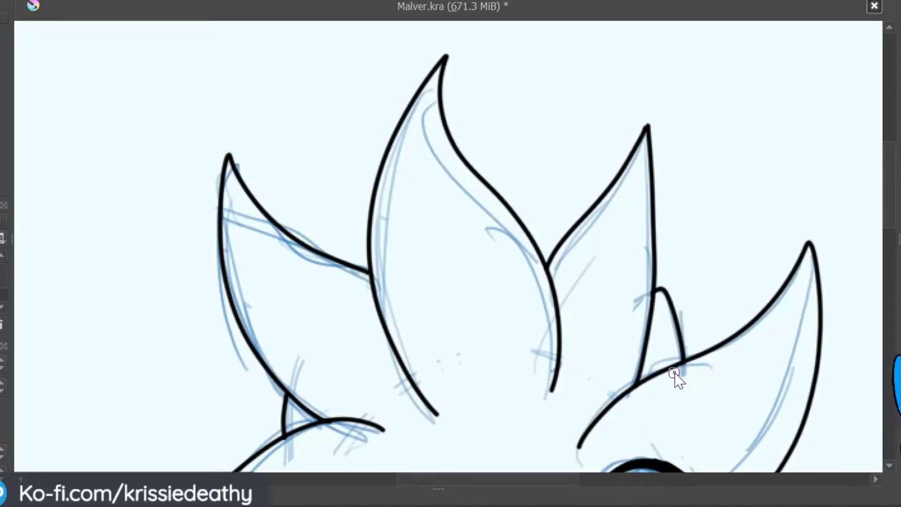
scroll(450, 253, "down", 5)
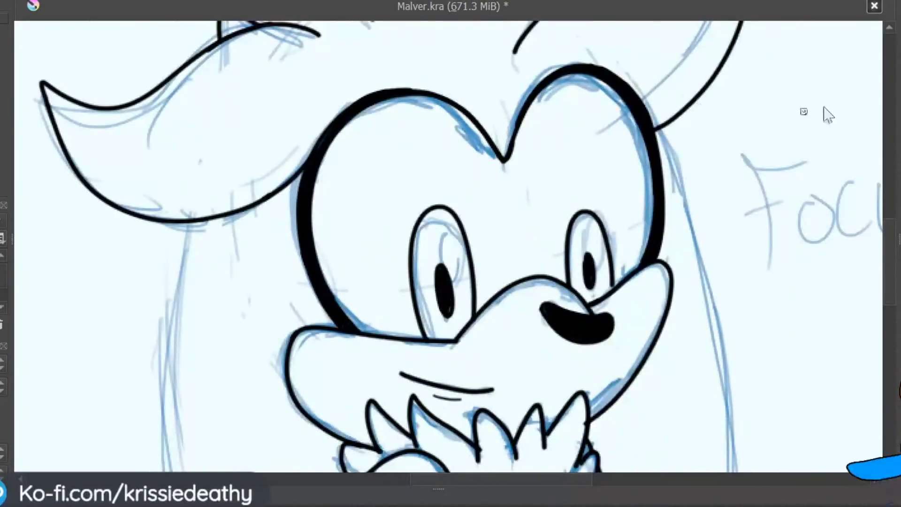
Step: Ink the long back quills hanging down both sides of the "Focused" character behind its body
left_click_drag(392, 195, 441, 54)
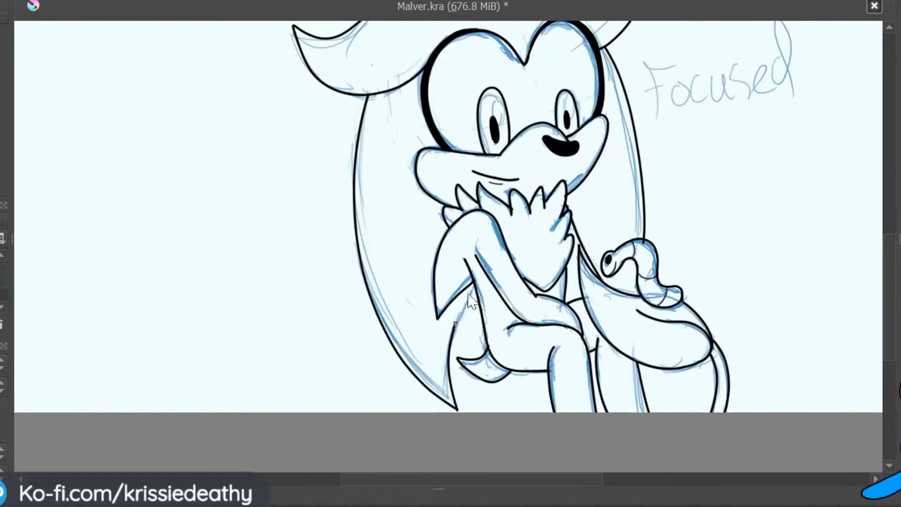
scroll(472, 278, "up", 5)
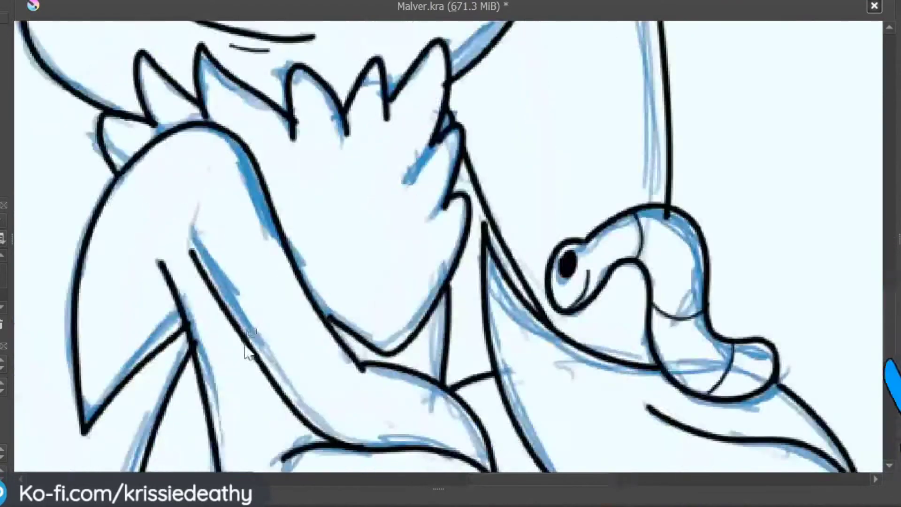
scroll(673, 196, "down", 10)
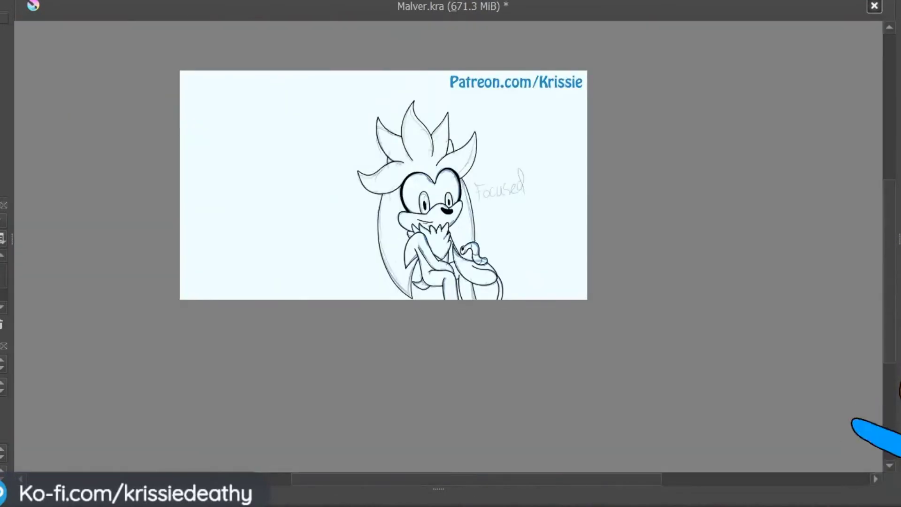
Step: Bring up the "Hey Silver!" sketch and ink the waving character's muzzle outline and open mouth
right_click(16, 499)
key("Escape")
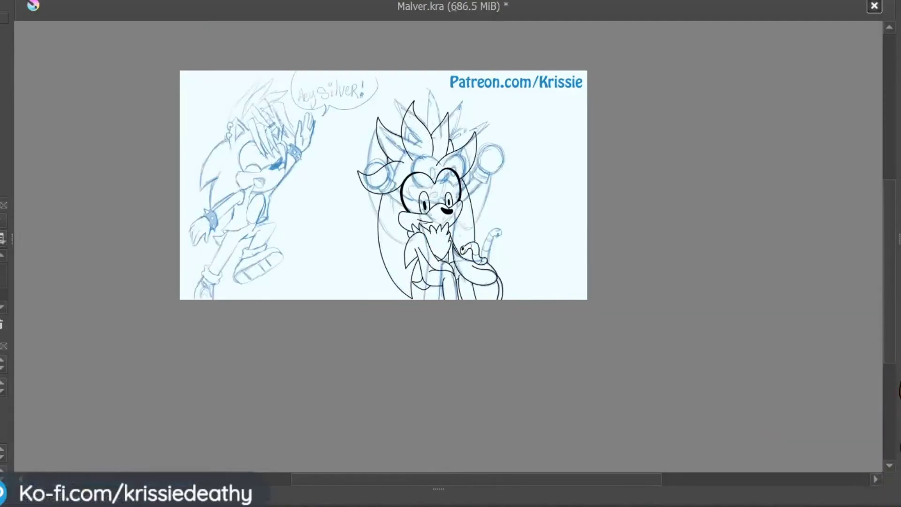
scroll(503, 217, "up", 6)
mouse_move(607, 213)
left_mouse_down()
mouse_move(502, 321)
mouse_move(635, 253)
left_mouse_up()
key("ctrl+z")
key("ctrl+z")
mouse_move(607, 214)
left_mouse_down()
mouse_move(449, 297)
mouse_move(547, 202)
left_mouse_up()
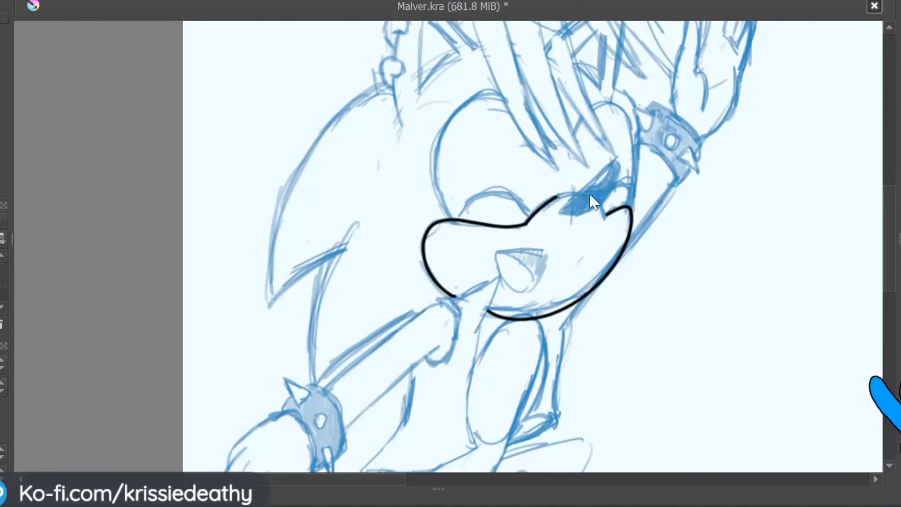
mouse_move(549, 254)
left_mouse_down()
mouse_move(496, 246)
mouse_move(544, 257)
left_mouse_up()
Step: Ink the pointed fringe strands falling over the waving character's forehead
mouse_move(463, 127)
left_mouse_down()
mouse_move(312, 260)
mouse_move(356, 253)
left_mouse_up()
mouse_move(352, 152)
left_mouse_down()
mouse_move(403, 160)
mouse_move(458, 298)
left_mouse_up()
left_click_drag(368, 151, 453, 296)
left_click_drag(402, 151, 462, 243)
left_click_drag(422, 221, 488, 296)
left_click_drag(453, 213, 509, 284)
left_click_drag(455, 129, 479, 263)
Step: Ink the far side of the waving character's face, the closed smiling eyes and the nose
left_click_drag(500, 213, 518, 345)
key("ctrl+z")
left_click_drag(501, 213, 525, 354)
mouse_move(348, 348)
left_mouse_down()
mouse_move(330, 263)
mouse_move(389, 222)
mouse_move(346, 345)
left_mouse_up()
key("ctrl+z")
mouse_move(420, 349)
left_mouse_down()
mouse_move(347, 345)
mouse_move(422, 349)
left_mouse_up()
left_click_drag(463, 319, 504, 300)
mouse_move(457, 340)
left_mouse_down()
mouse_move(508, 323)
mouse_move(519, 334)
left_mouse_up()
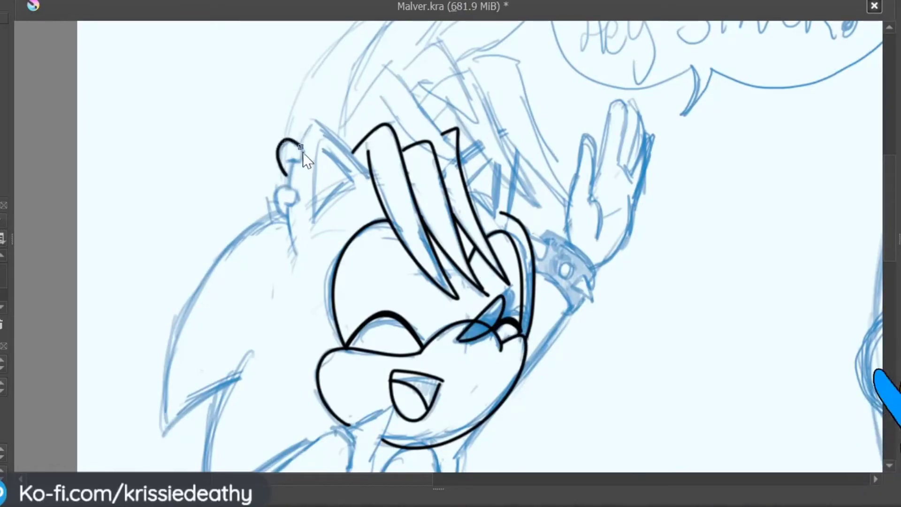
Step: Ink the waving character's near ear with its inner triangle and the two round earrings
left_click_drag(288, 178, 288, 210)
mouse_move(314, 181)
left_mouse_down()
mouse_move(315, 227)
mouse_move(356, 190)
mouse_move(316, 225)
left_mouse_up()
key("ctrl+z")
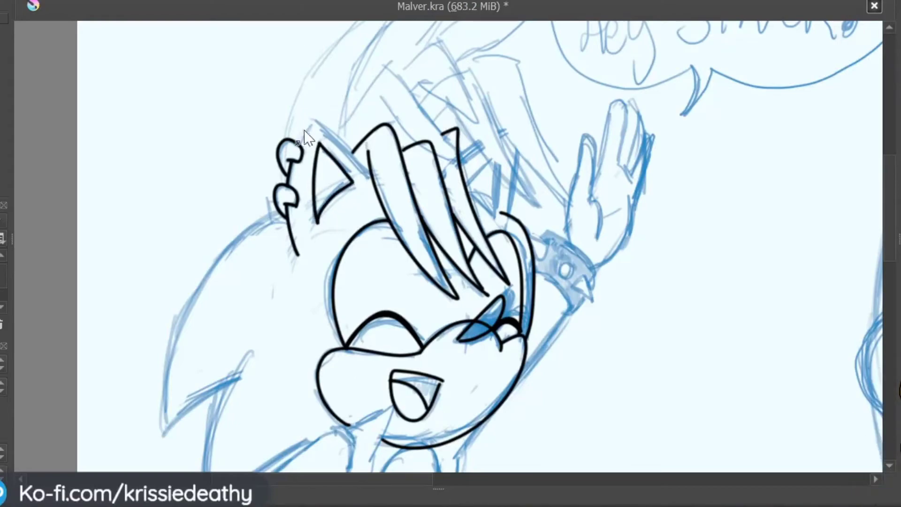
left_click_drag(296, 141, 362, 159)
Step: Ink the long hair strands behind the fringe and the short hair lines in the gaps between them
left_click_drag(470, 71, 547, 213)
mouse_move(387, 61)
left_mouse_down()
mouse_move(343, 124)
mouse_move(472, 167)
left_mouse_up()
key("ctrl+z")
left_click_drag(342, 124, 490, 171)
scroll(462, 112, "up", 4)
left_click_drag(469, 253, 511, 211)
key("ctrl+z")
mouse_move(479, 275)
left_mouse_down()
mouse_move(535, 271)
mouse_move(534, 211)
left_mouse_up()
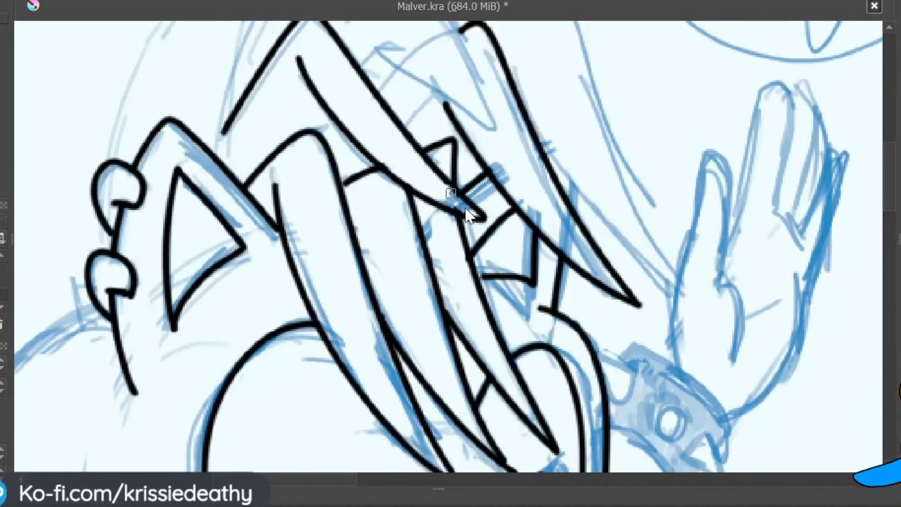
Step: Ink the pointed strand between the two long ones and the outermost strand nearest the raised hand
left_click_drag(469, 213, 366, 349)
left_click_drag(235, 169, 405, 277)
left_click_drag(315, 213, 287, 249)
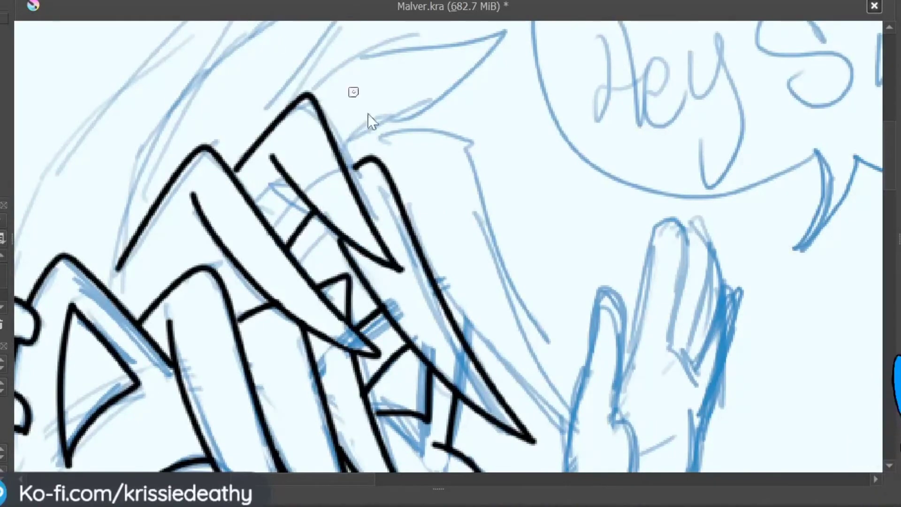
left_click_drag(375, 136, 577, 422)
mouse_move(425, 230)
left_mouse_down()
mouse_move(434, 292)
mouse_move(468, 328)
left_mouse_up()
Step: Ink the tall swept-up hair spikes above the waving character's head
mouse_move(312, 102)
left_mouse_down()
mouse_move(539, 191)
mouse_move(597, 225)
mouse_move(581, 255)
left_mouse_up()
left_click_drag(390, 213, 508, 21)
mouse_move(603, 19)
left_mouse_down()
mouse_move(487, 225)
mouse_move(694, 178)
left_mouse_up()
key("minus")
Step: Ink the large quills at the back of the waving character's head, down to the lowered wristband
left_click_drag(451, 284, 584, 97)
mouse_move(553, 182)
left_mouse_down()
mouse_move(505, 242)
mouse_move(296, 143)
mouse_move(283, 163)
mouse_move(250, 66)
mouse_move(298, 141)
mouse_move(266, 156)
mouse_move(318, 136)
left_mouse_up()
mouse_move(273, 192)
left_mouse_down()
mouse_move(318, 104)
mouse_move(280, 270)
mouse_move(298, 50)
left_mouse_up()
left_click_drag(323, 23, 296, 181)
left_click_drag(298, 180, 415, 97)
key("ctrl+z")
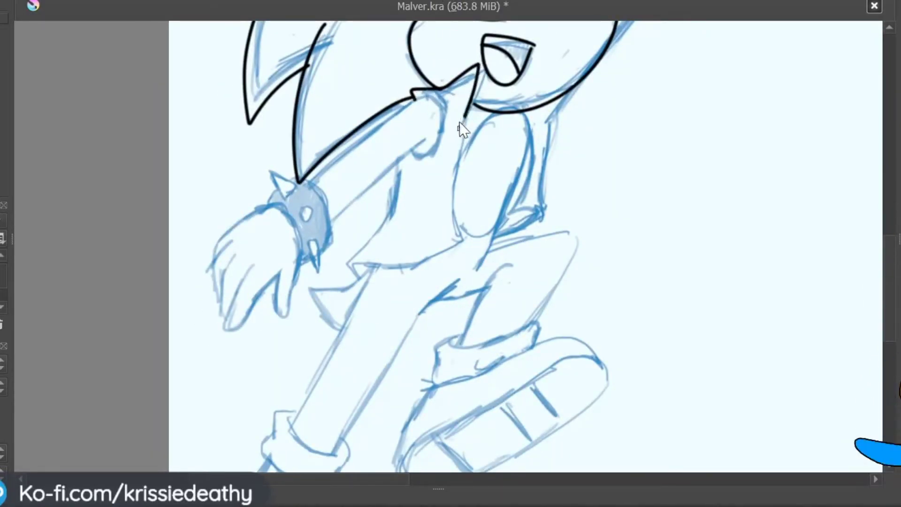
Step: Ink the vest's front edge, the oval belly patch and the far side of the vest
mouse_move(461, 136)
left_mouse_down()
mouse_move(459, 244)
mouse_move(369, 247)
mouse_move(367, 265)
mouse_move(461, 239)
left_mouse_up()
key("ctrl+z")
mouse_move(578, 93)
left_mouse_down()
mouse_move(549, 215)
mouse_move(494, 234)
left_mouse_up()
left_click_drag(526, 115, 485, 265)
left_click_drag(530, 146, 511, 207)
key("ctrl+z")
mouse_move(479, 117)
left_mouse_down()
mouse_move(464, 206)
mouse_move(493, 244)
left_mouse_up()
Step: Ink the vest's bottom hem and its curved back edge beneath the lowered arm
scroll(402, 277, "up", 3)
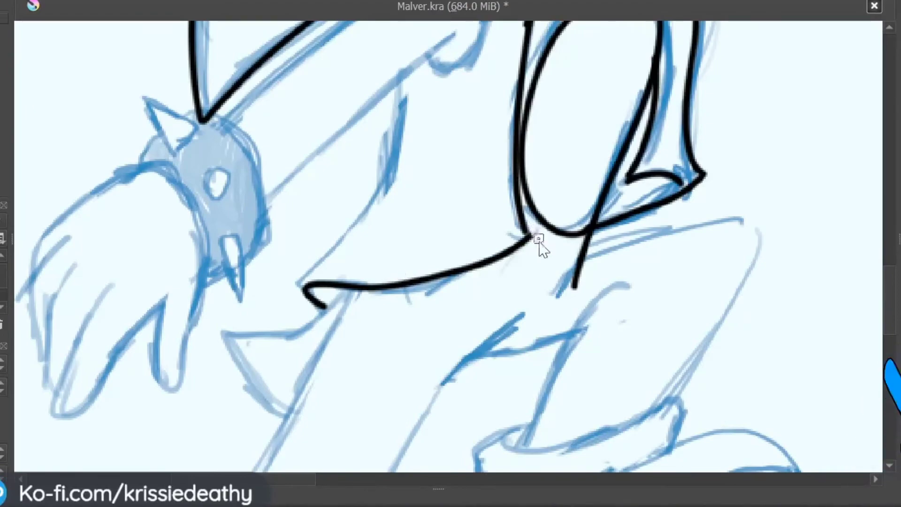
mouse_move(323, 307)
left_mouse_down()
mouse_move(384, 185)
mouse_move(396, 87)
left_mouse_up()
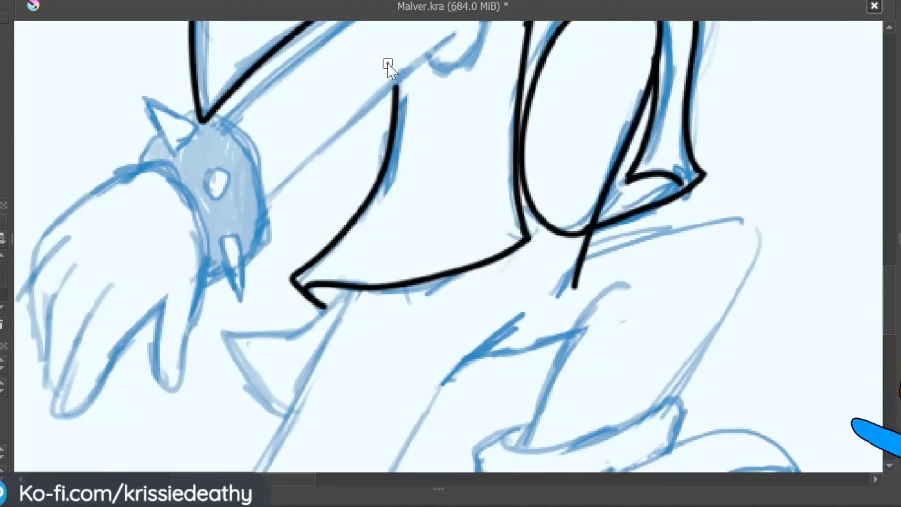
scroll(388, 66, "down", 3)
key("ctrl+z")
Step: Ink the lowered arm's upper and lower edges and the curved armhole at the shoulder
left_click_drag(401, 262, 615, 91)
left_click_drag(657, 113, 634, 218)
left_click_drag(467, 320, 642, 165)
Step: Ink the lowered wrist's spiked band with its two spikes, round stud and outer edge
mouse_move(394, 248)
left_mouse_down()
mouse_move(455, 113)
mouse_move(495, 304)
left_mouse_up()
key("ctrl+z")
key("ctrl+z")
left_click_drag(483, 231, 495, 294)
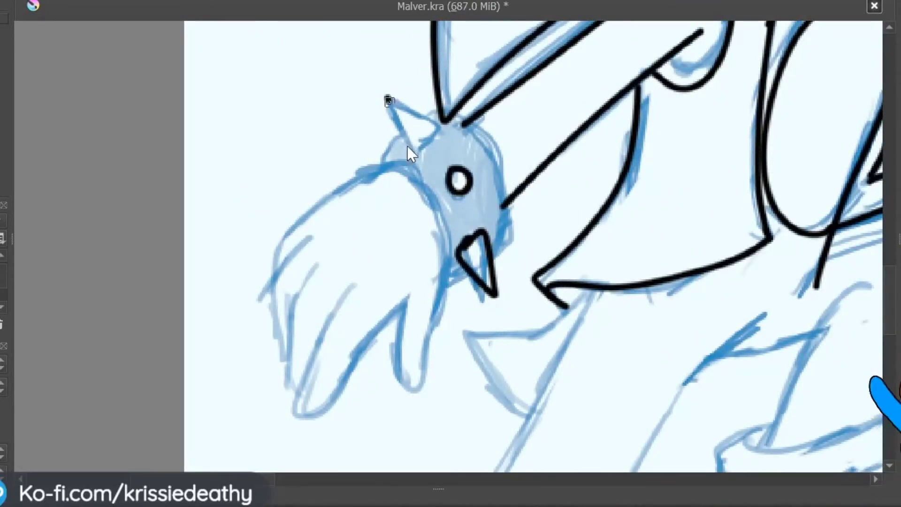
left_click_drag(443, 108, 486, 245)
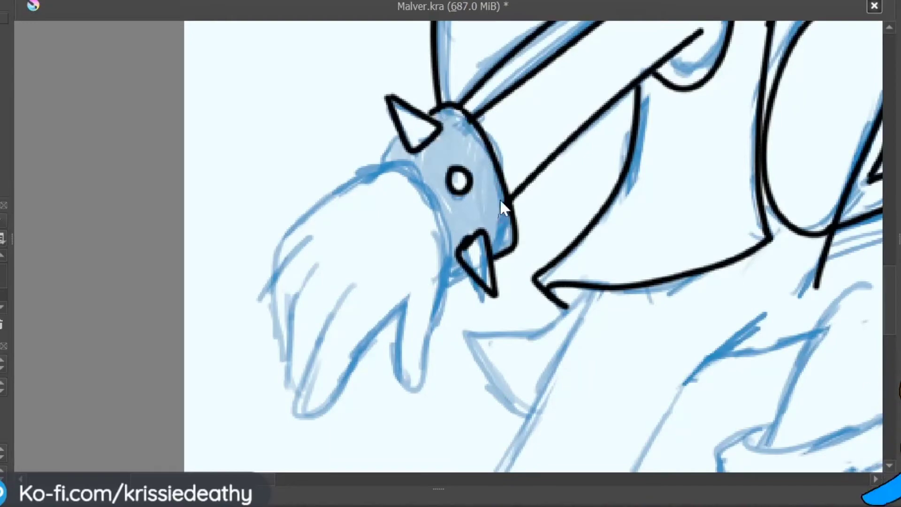
Step: Ink the lowered hand, from its curved back to the thumb and fingers
left_click_drag(401, 141, 274, 277)
key("ctrl+z")
left_click_drag(383, 165, 274, 276)
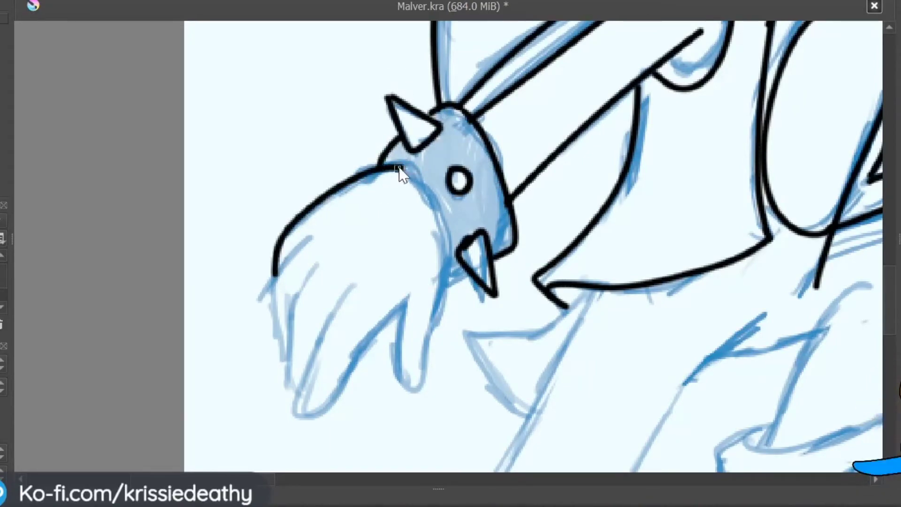
mouse_move(403, 174)
left_mouse_down()
mouse_move(394, 350)
mouse_move(356, 352)
mouse_move(286, 423)
left_mouse_up()
left_click_drag(368, 271, 300, 389)
left_click_drag(322, 257, 288, 394)
left_click_drag(312, 235, 272, 277)
Step: Ink the small tail, the hip crease and both edges of the straight leg down to the cuff
scroll(296, 352, "down", 10)
scroll(541, 141, "up", 8)
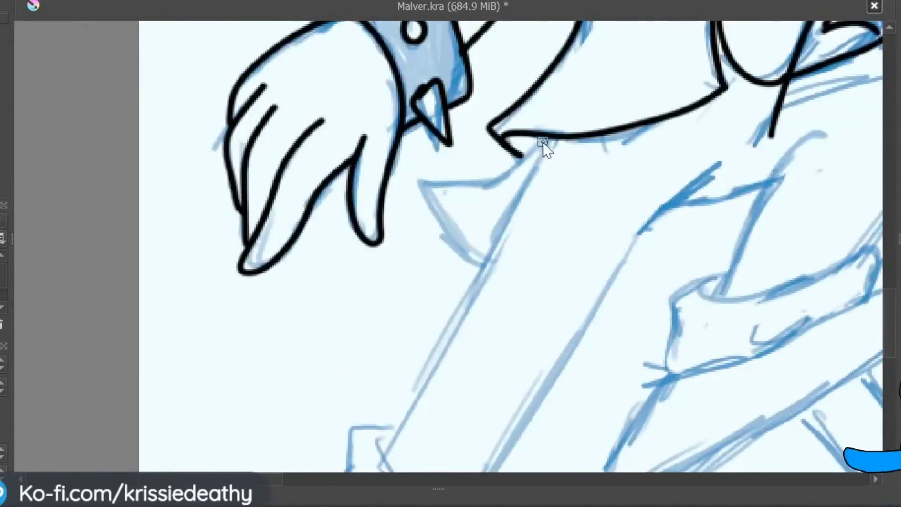
left_click_drag(521, 160, 474, 277)
left_click_drag(661, 223, 731, 171)
left_click_drag(540, 141, 386, 469)
scroll(386, 474, "down", 5)
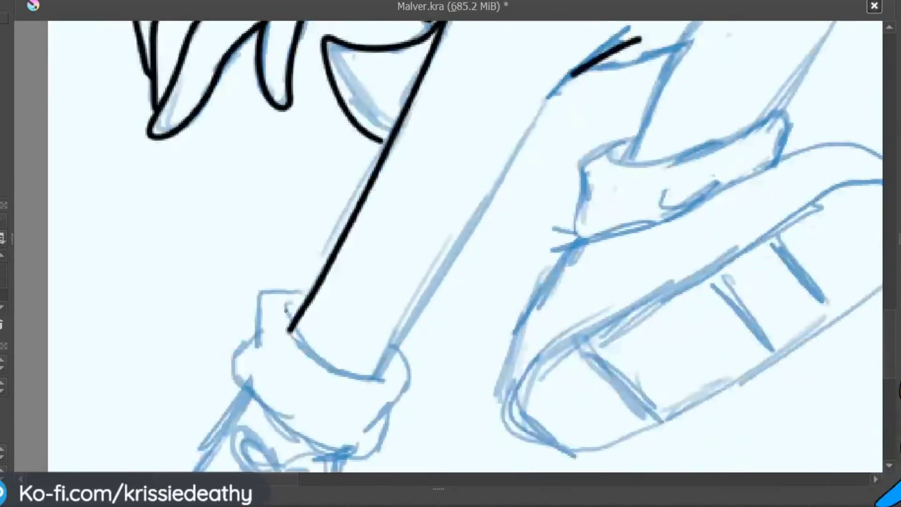
left_click_drag(378, 378, 640, 40)
Step: Ink the folded cuff around the straight leg's ankle
left_click_drag(305, 290, 248, 352)
scroll(479, 88, "down", 4)
mouse_move(255, 171)
left_mouse_down()
mouse_move(277, 218)
mouse_move(352, 241)
left_mouse_up()
left_click_drag(371, 209, 344, 286)
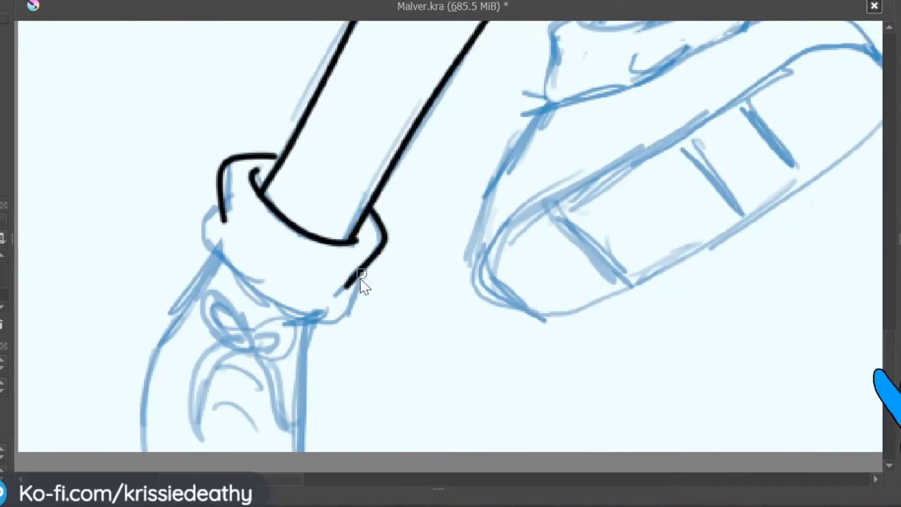
left_click_drag(217, 207, 353, 258)
Step: Ink both sides of the straight leg's shoe from the cuff down to the page edge
scroll(312, 164, "down", 5)
left_click_drag(310, 153, 301, 271)
left_click_drag(207, 84, 153, 271)
key("ctrl+z")
key("ctrl+z")
key("ctrl+shift+z")
key("ctrl+shift+z")
key("ctrl+z")
key("ctrl+z")
left_click_drag(310, 151, 308, 271)
left_click_drag(209, 84, 149, 271)
Step: Ink the lace bow and its hanging ends on the front of the straight leg's shoe
mouse_move(253, 158)
left_mouse_down()
mouse_move(202, 132)
mouse_move(200, 260)
left_mouse_up()
key("ctrl+z")
mouse_move(263, 150)
left_mouse_down()
mouse_move(301, 165)
mouse_move(279, 245)
mouse_move(271, 180)
left_mouse_up()
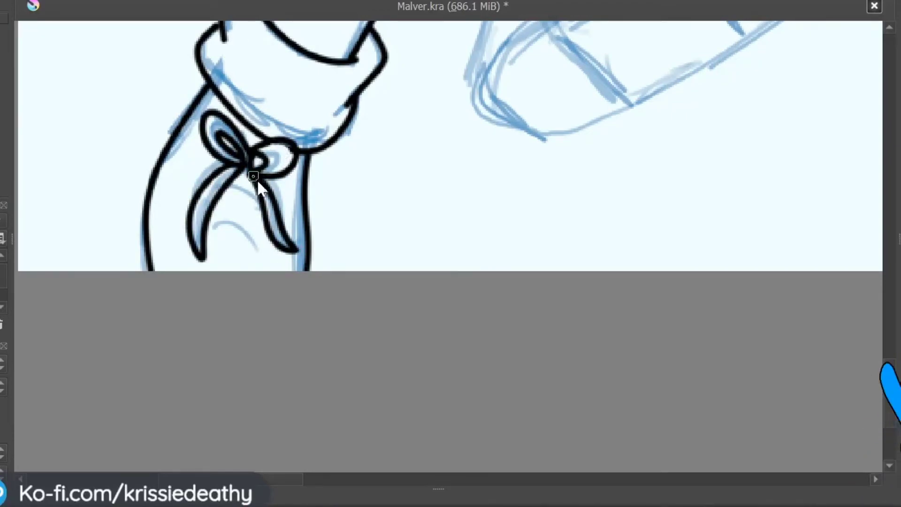
mouse_move(267, 262)
left_mouse_down()
mouse_move(257, 201)
mouse_move(286, 187)
left_mouse_up()
Step: Ink the raised leg's thigh and shin edges down to its ankle cuff
scroll(450, 235, "up", 5)
mouse_move(296, 141)
left_mouse_down()
mouse_move(462, 161)
mouse_move(381, 282)
left_mouse_up()
left_click_drag(340, 156, 256, 283)
Step: Ink the raised foot's ankle cuff, the lace loop and the top edge of the shoe
scroll(289, 151, "down", 3)
scroll(289, 151, "right", 5)
left_click_drag(282, 112, 300, 161)
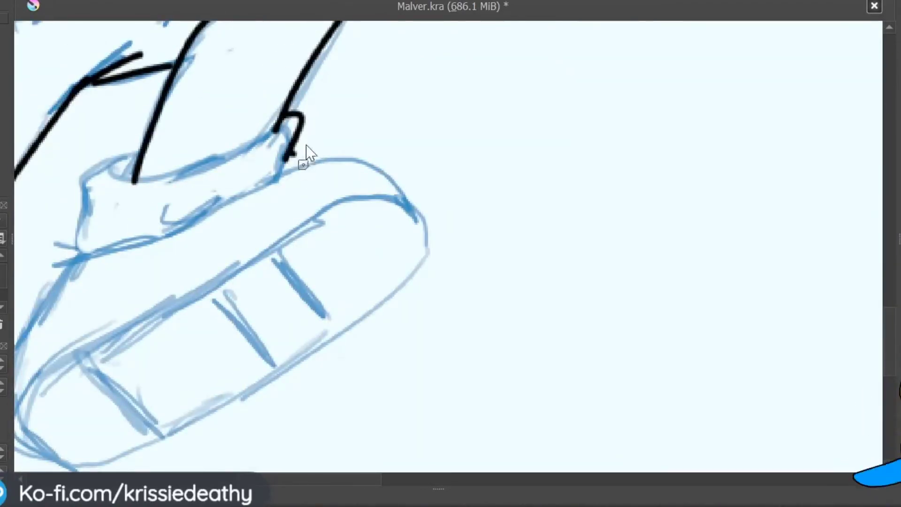
left_click_drag(141, 143, 91, 214)
mouse_move(72, 243)
left_mouse_down()
mouse_move(335, 167)
mouse_move(424, 277)
left_mouse_up()
left_click_drag(234, 188, 77, 256)
left_click_drag(117, 167, 296, 116)
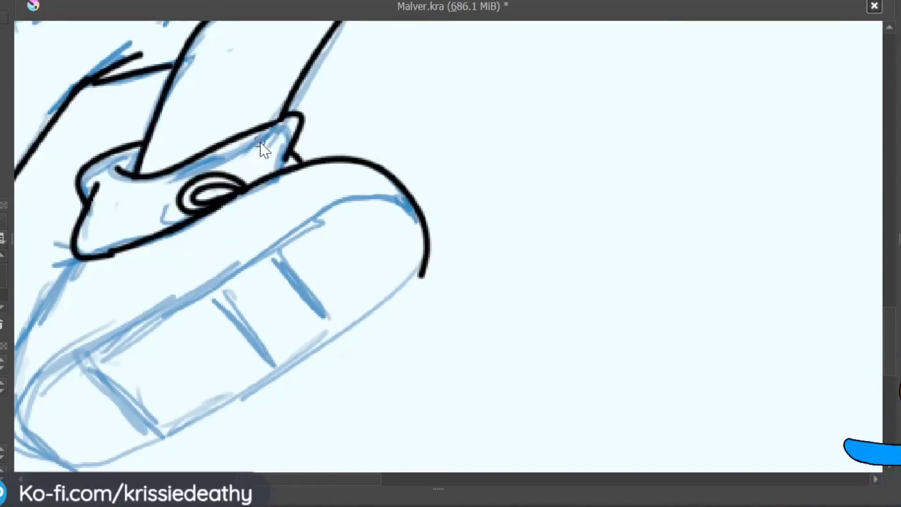
Step: Ink the raised shoe's heel and the full outline of its sole
scroll(217, 131, "down", 5)
scroll(217, 131, "left", 4)
mouse_move(211, 120)
left_mouse_down()
mouse_move(242, 328)
mouse_move(147, 261)
mouse_move(327, 290)
mouse_move(559, 114)
left_mouse_up()
key("ctrl+z")
key("ctrl+z")
left_click_drag(207, 325, 557, 136)
mouse_move(565, 106)
left_mouse_down()
mouse_move(458, 59)
mouse_move(208, 220)
left_mouse_up()
Step: Ink the cross lines dividing the raised shoe's sole
left_click_drag(211, 225, 229, 241)
left_click_drag(425, 98, 490, 183)
left_click_drag(399, 117, 466, 201)
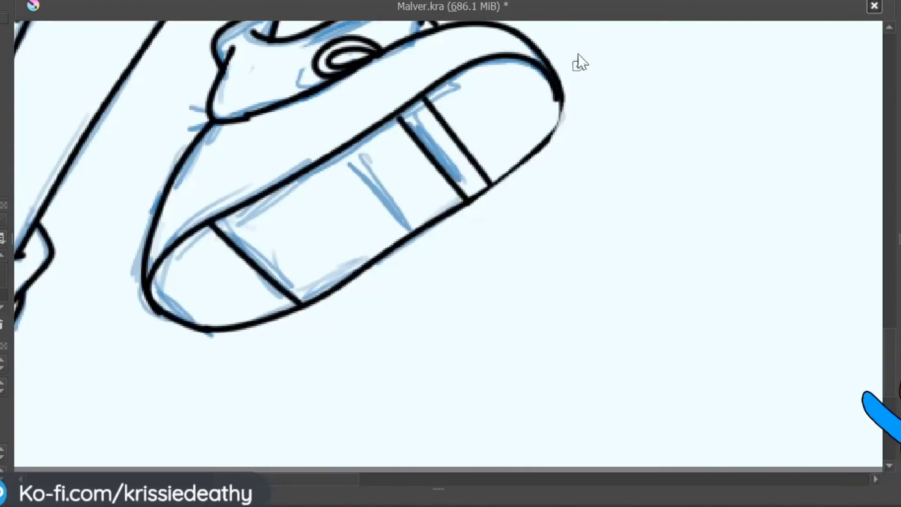
key("2")
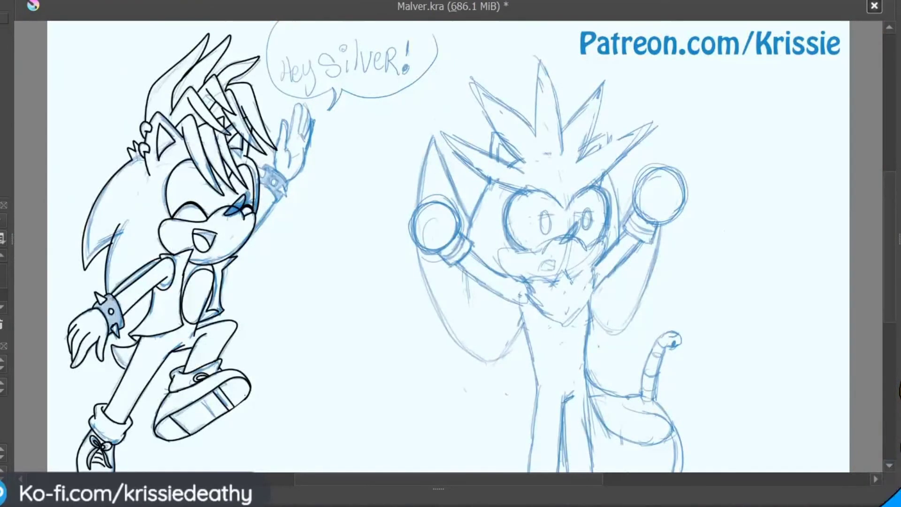
key("alt+Tab")
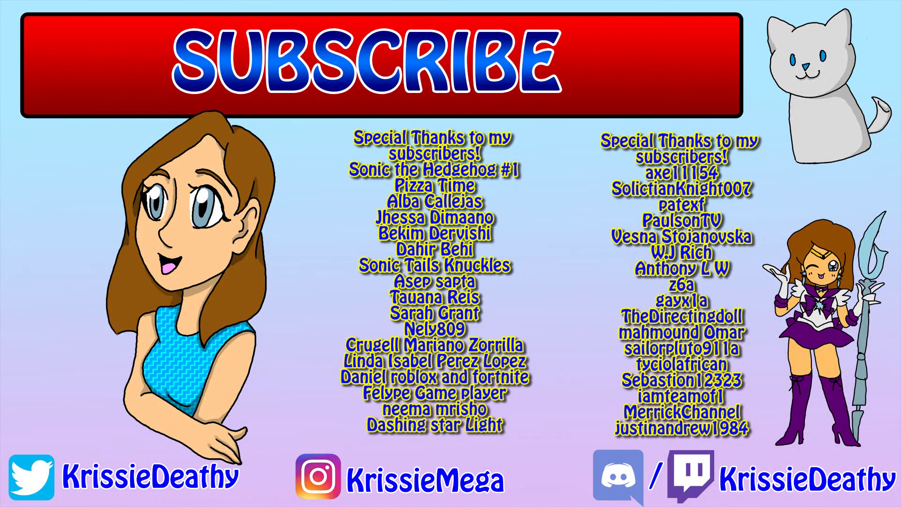